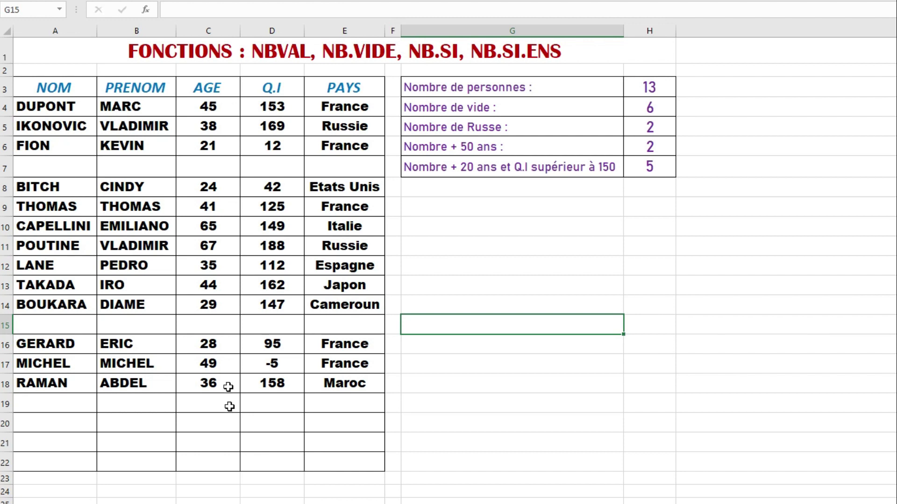
Step: Point out the people list, its AGE, Q.I and PAYS columns, and Cameroun in E14
{"action": "left_click_drag", "start_coordinate": [36, 88], "coordinate": [187, 106]}
{"action": "left_click", "coordinate": [210, 91]}
{"action": "left_click", "coordinate": [289, 85]}
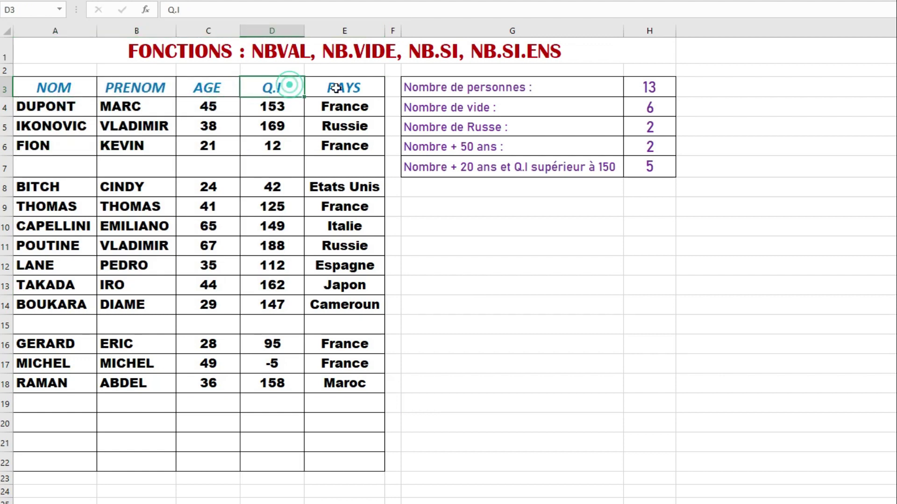
{"action": "left_click_drag", "start_coordinate": [336, 88], "coordinate": [343, 225]}
{"action": "left_click", "coordinate": [332, 295]}
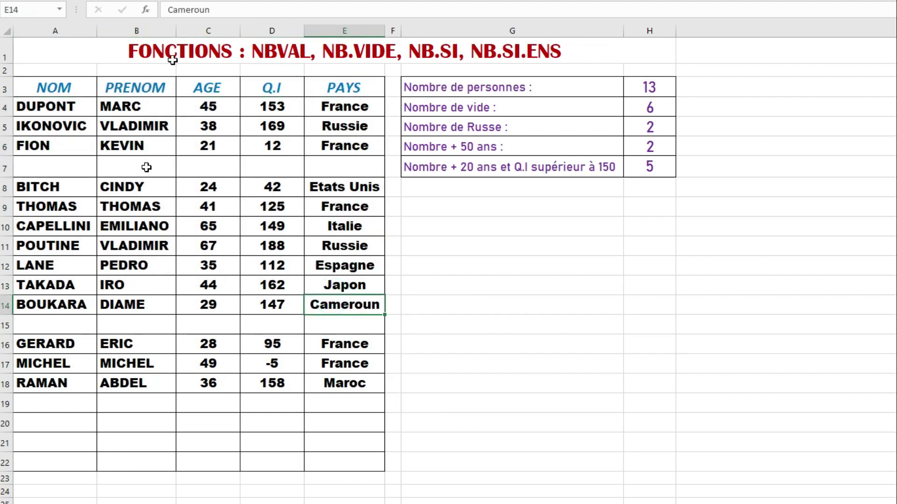
Step: Highlight the entries in rows 5 and 8, noting the Q.I value 42
{"action": "left_click_drag", "start_coordinate": [40, 133], "coordinate": [344, 125]}
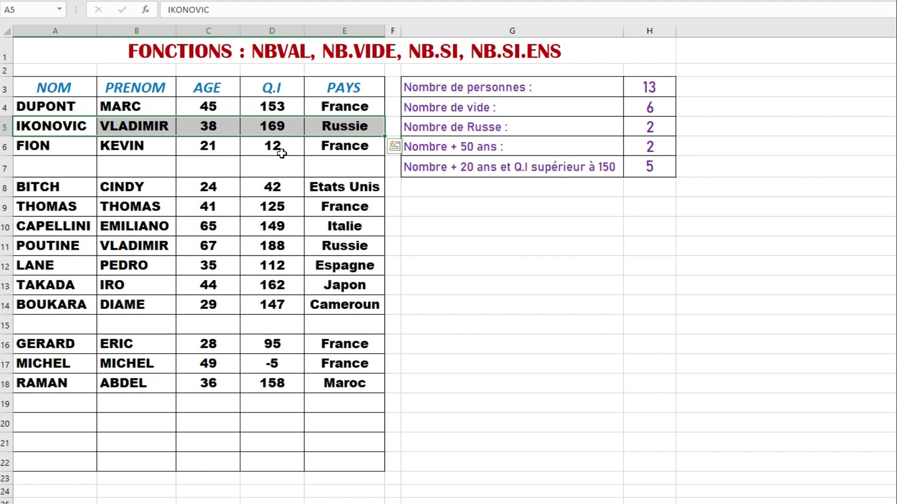
{"action": "left_click_drag", "start_coordinate": [333, 188], "coordinate": [128, 194]}
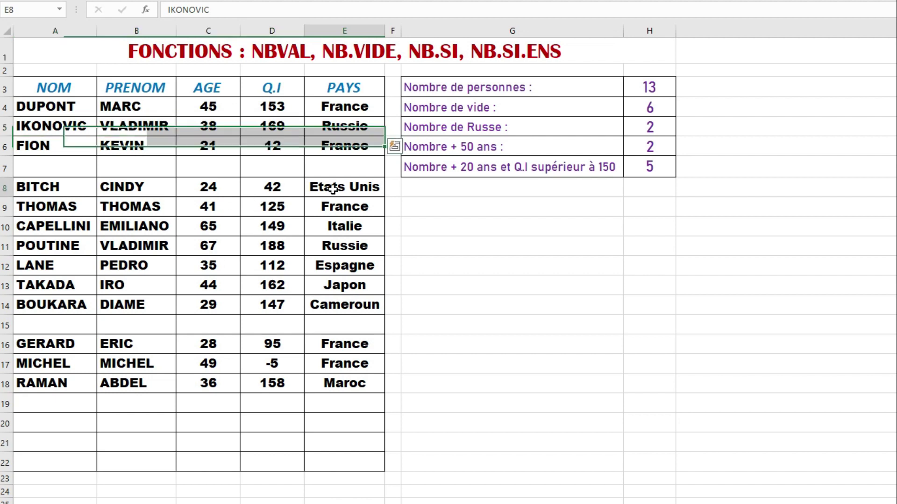
{"action": "left_click", "coordinate": [272, 188]}
{"action": "left_click_drag", "start_coordinate": [344, 189], "coordinate": [126, 194]}
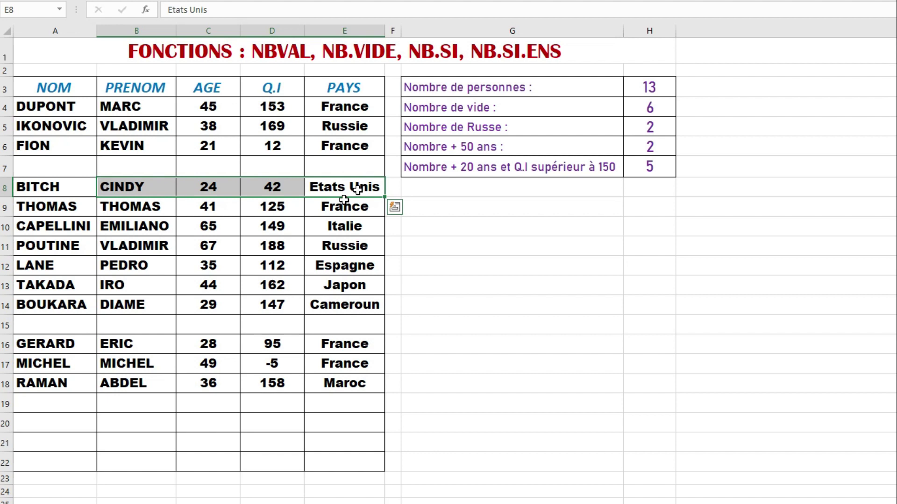
Step: Highlight row 17's name, Q.I -5 and France, then the last two people's names
{"action": "left_click_drag", "start_coordinate": [70, 361], "coordinate": [173, 374]}
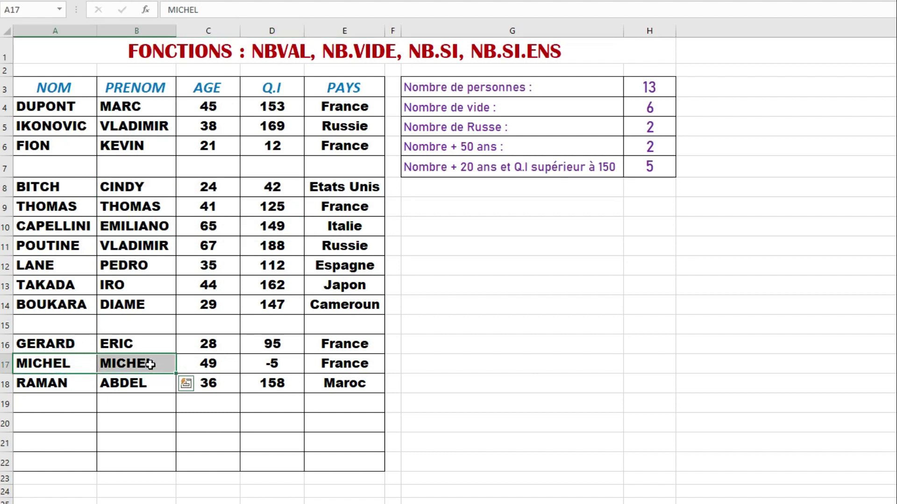
{"action": "left_click", "coordinate": [260, 365]}
{"action": "left_click", "coordinate": [354, 365]}
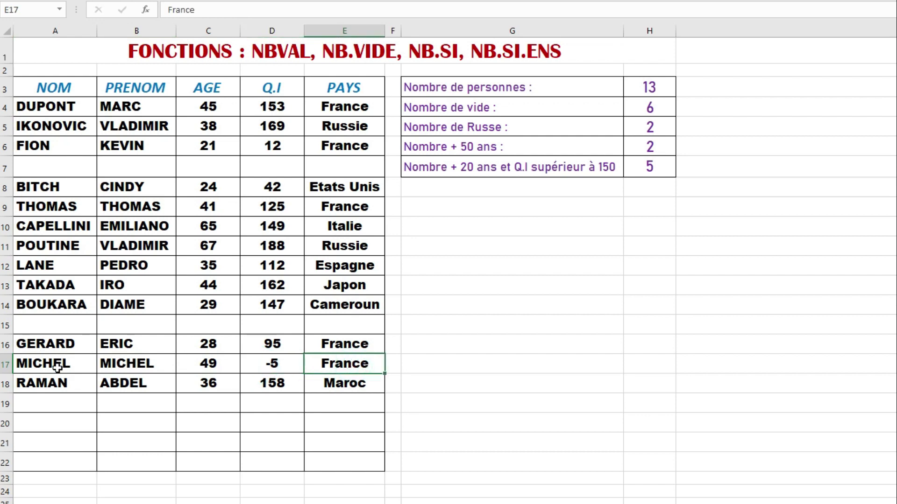
{"action": "left_click_drag", "start_coordinate": [57, 367], "coordinate": [136, 384]}
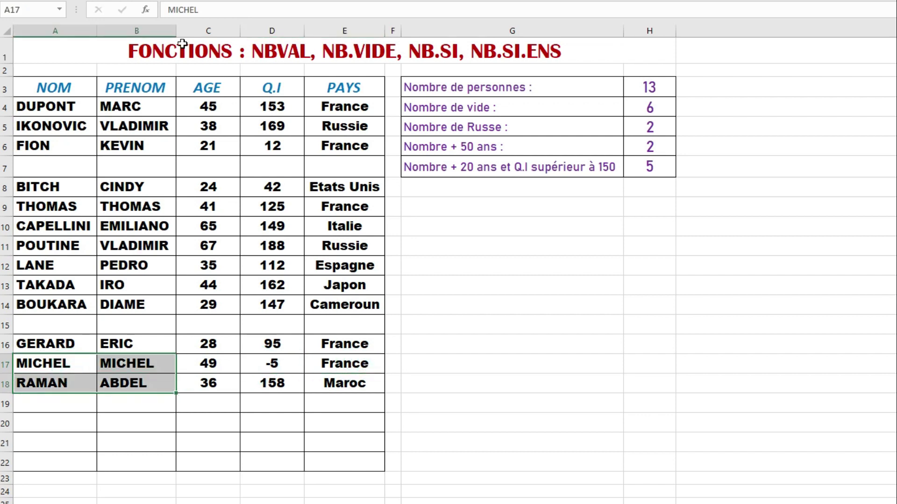
{"action": "left_click", "coordinate": [462, 351]}
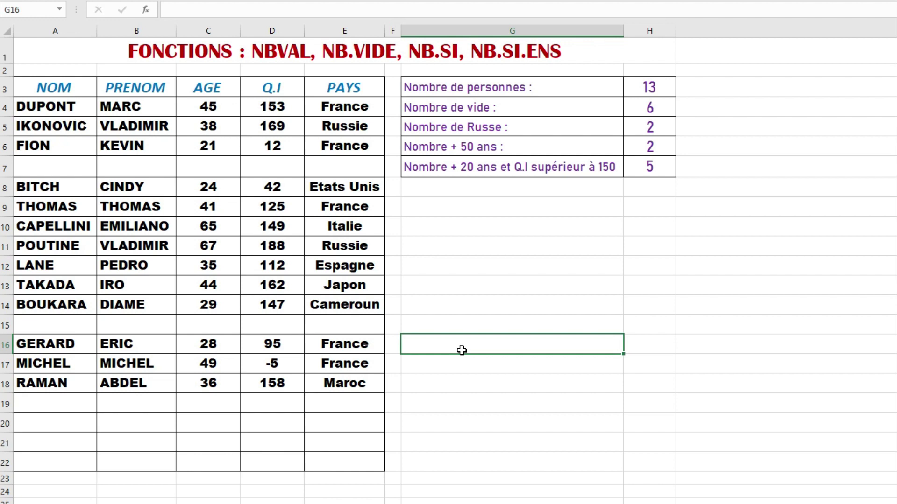
{"action": "left_click", "coordinate": [576, 238]}
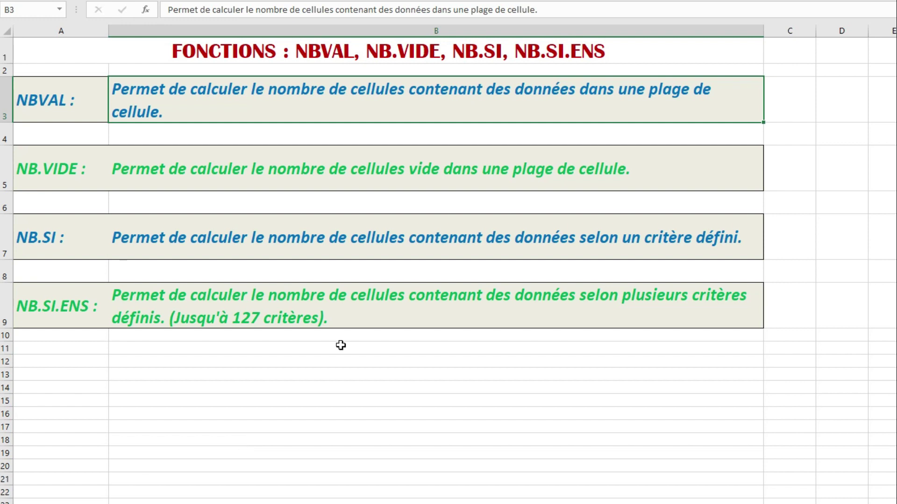
{"action": "left_click", "coordinate": [43, 97]}
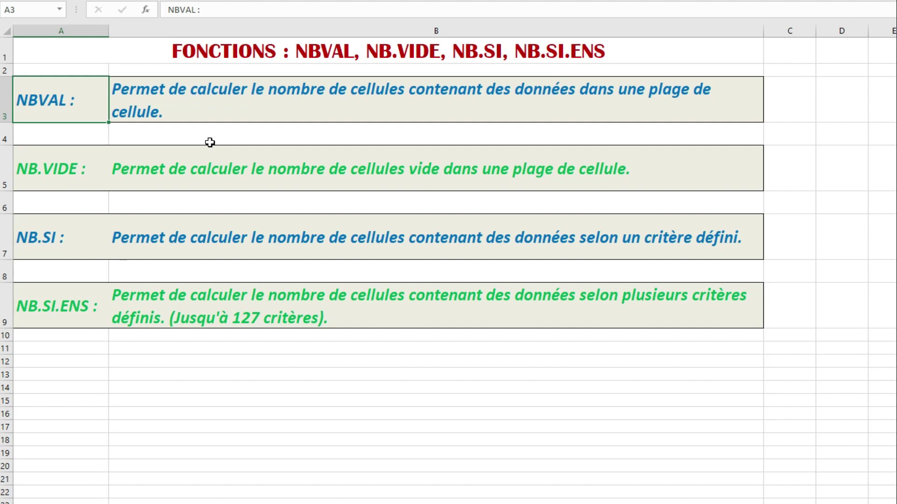
{"action": "left_click", "coordinate": [178, 176]}
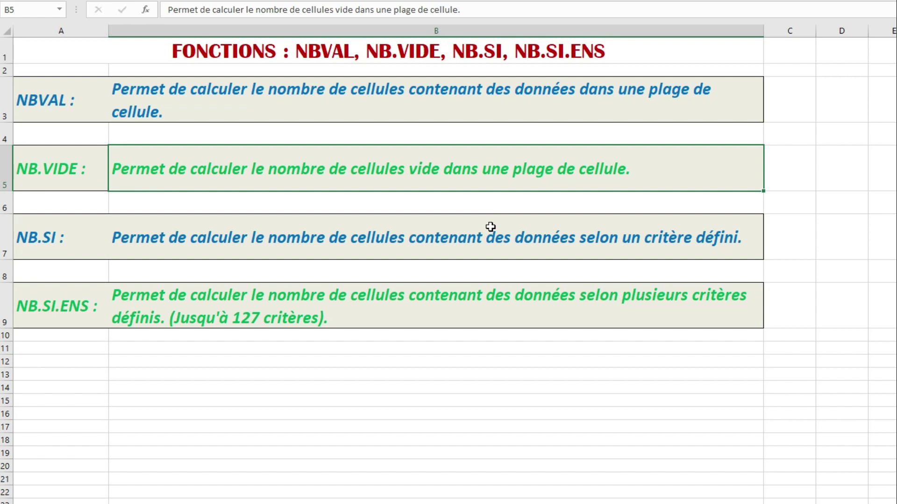
{"action": "left_click", "coordinate": [76, 252]}
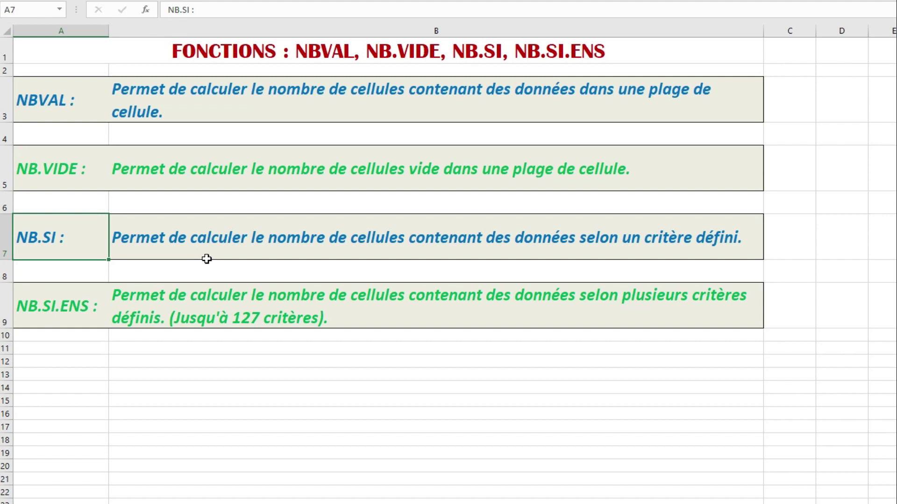
{"action": "left_click", "coordinate": [70, 308]}
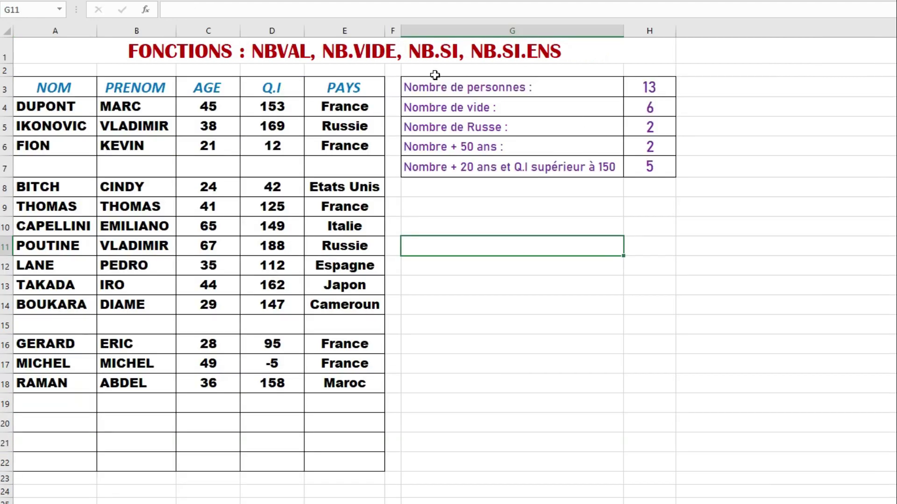
Step: Review the five summary labels in G3:G7, then point to the Q.I value 12
{"action": "left_click", "coordinate": [422, 87]}
{"action": "left_click", "coordinate": [475, 102]}
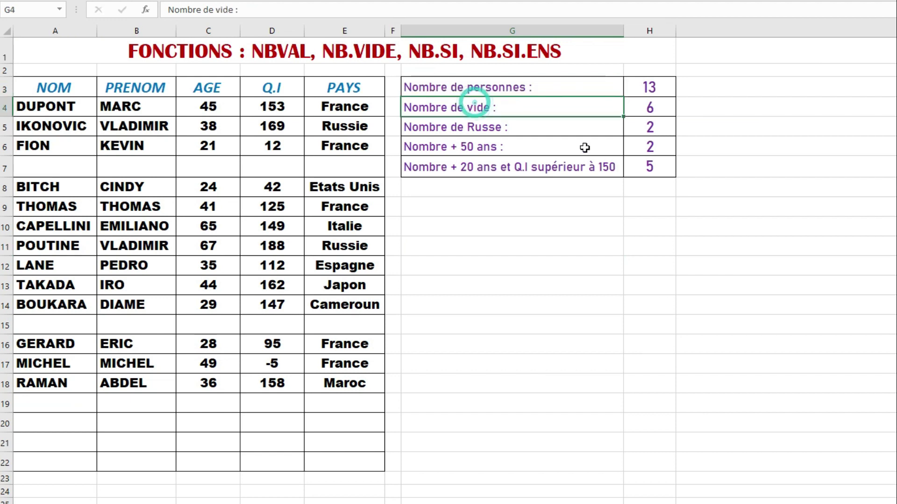
{"action": "left_click", "coordinate": [452, 126]}
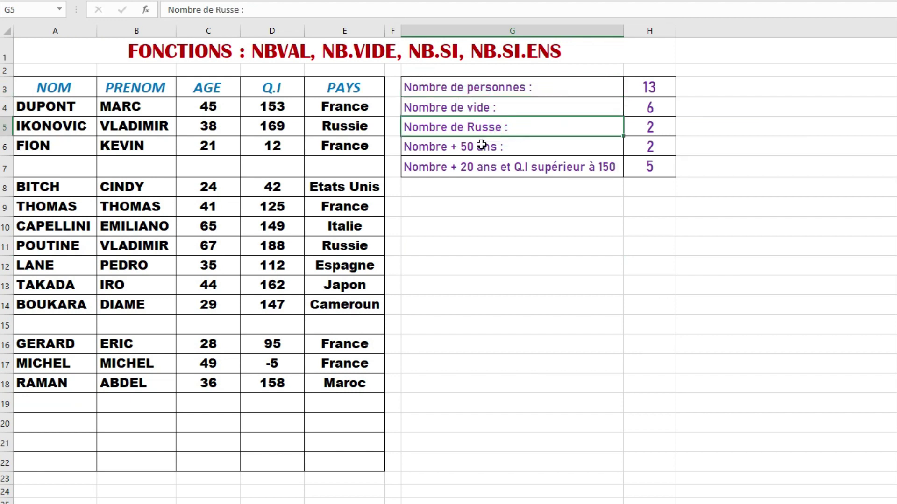
{"action": "left_click", "coordinate": [486, 148]}
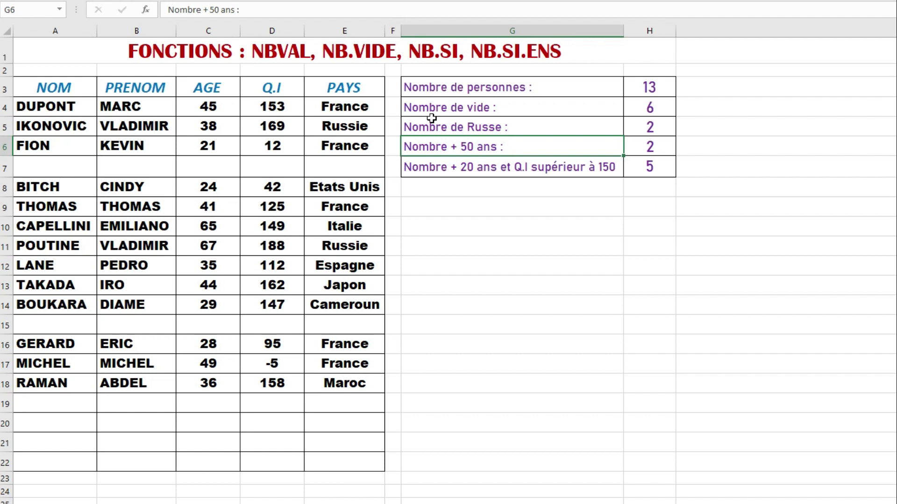
{"action": "left_click", "coordinate": [470, 167]}
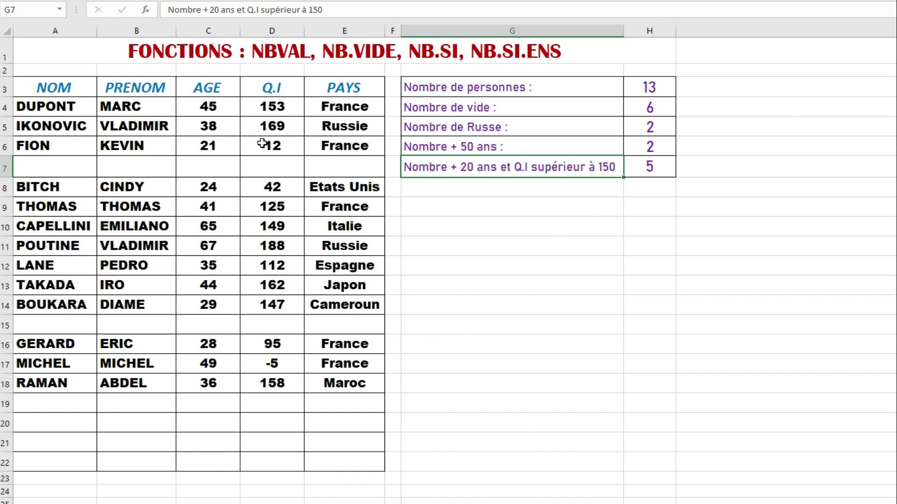
{"action": "left_click", "coordinate": [298, 143]}
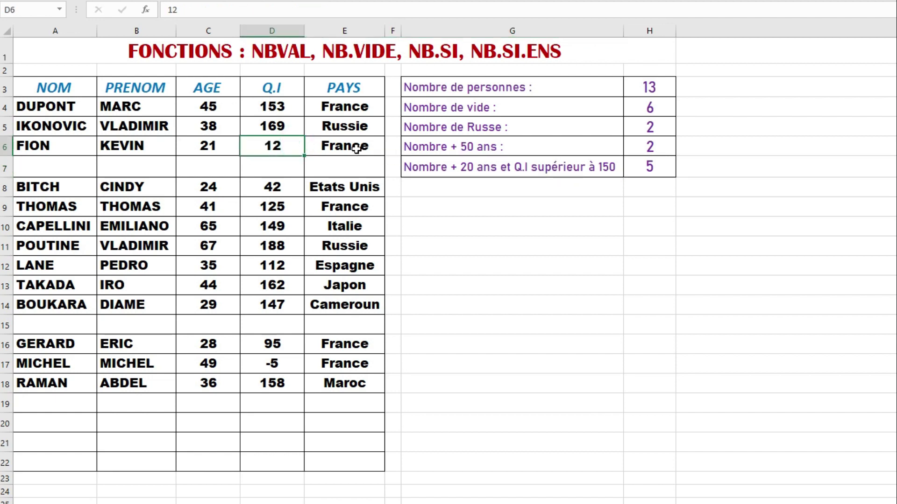
{"action": "left_click", "coordinate": [645, 226]}
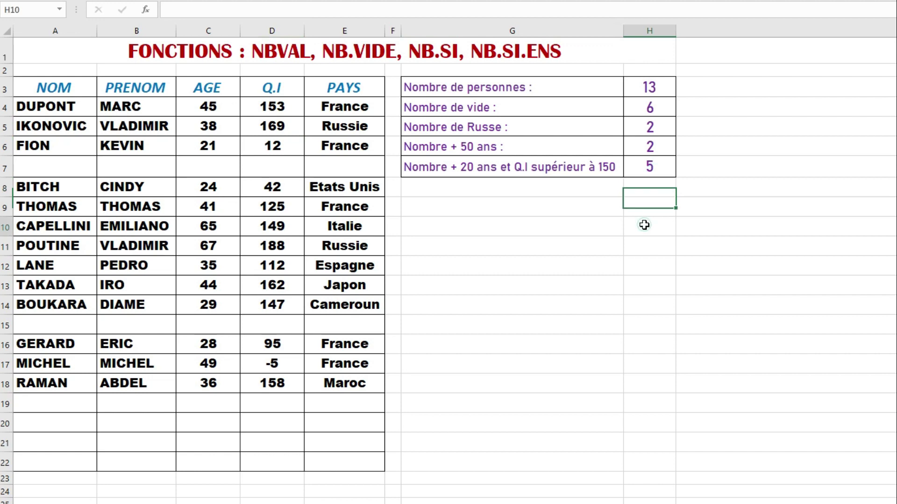
Step: Inspect the existing people-count formula in H3 and its range
{"action": "left_click", "coordinate": [655, 78]}
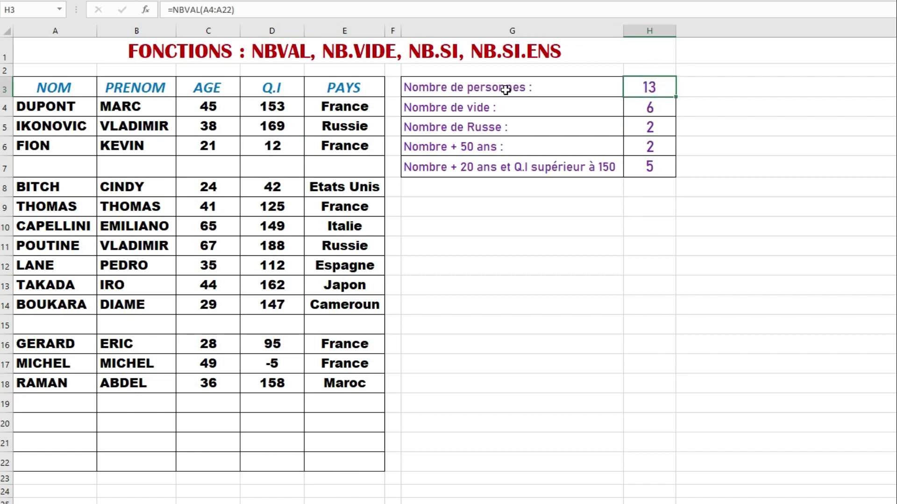
{"action": "left_click", "coordinate": [267, 9]}
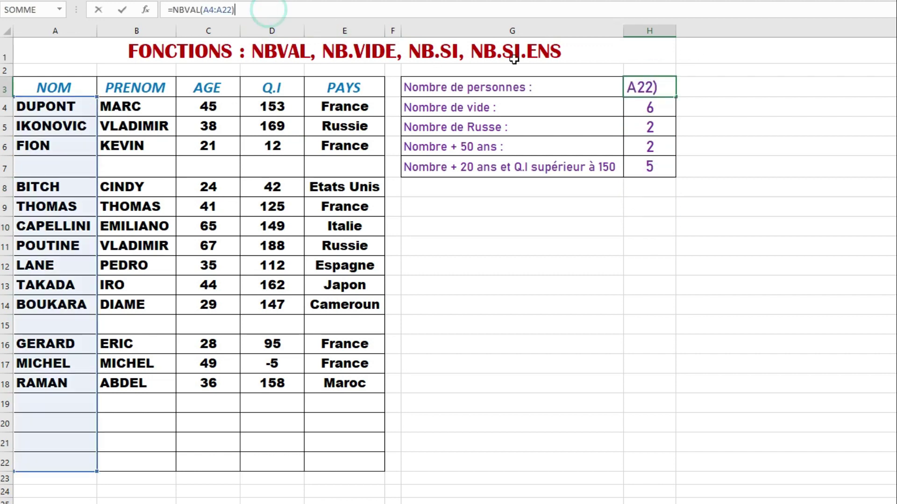
{"action": "left_click", "coordinate": [649, 167]}
{"action": "double_click", "coordinate": [660, 89]}
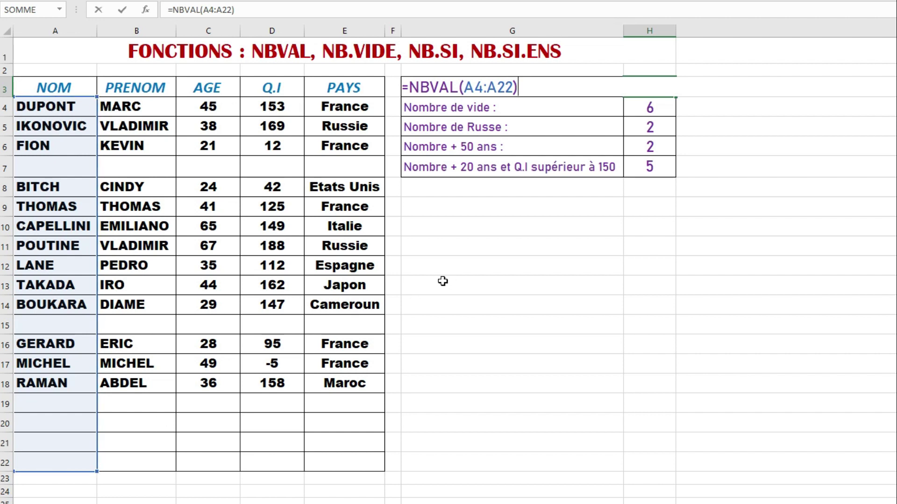
{"action": "key", "text": "ctrl+Return"}
Step: Rewrite H3 as =NBVAL(A4:A22), returning 13
{"action": "type", "text": "+"}
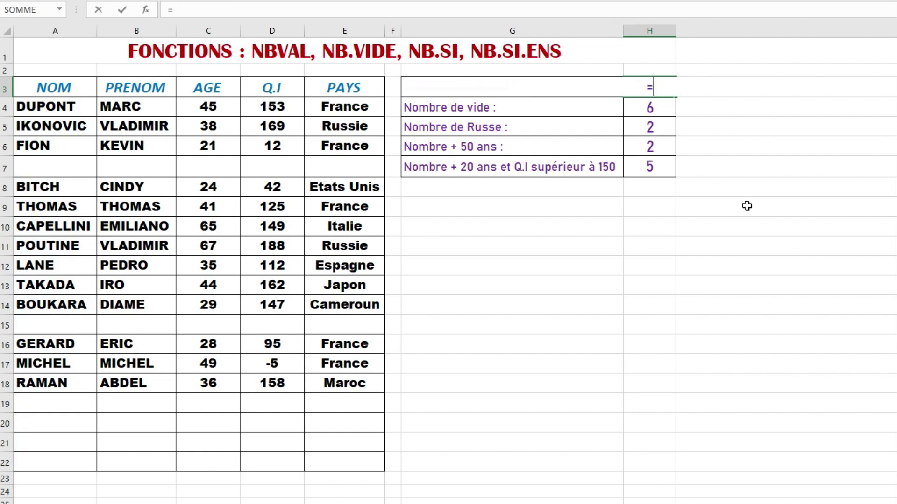
{"action": "type", "text": "nbval"}
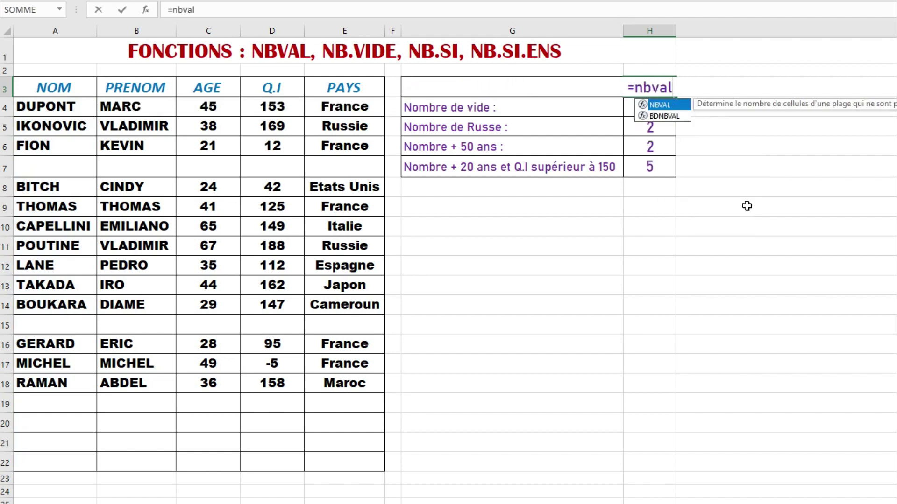
{"action": "type", "text": "("}
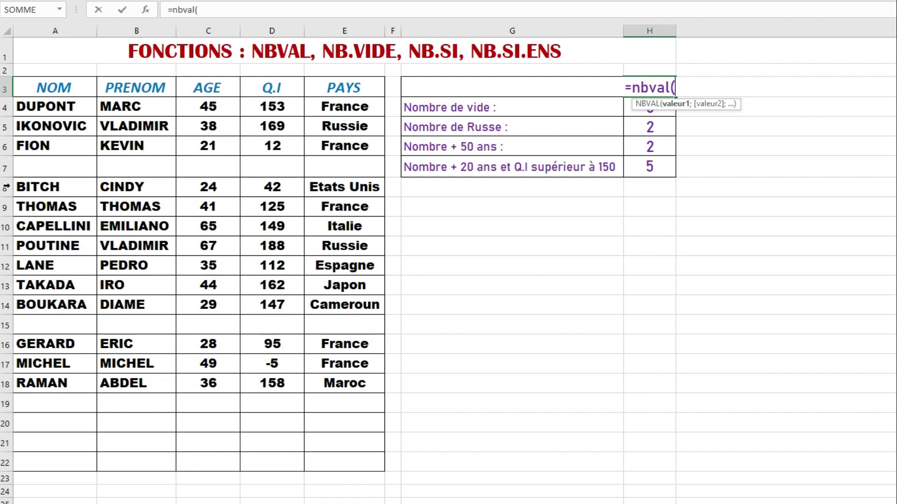
{"action": "left_click_drag", "start_coordinate": [66, 104], "coordinate": [81, 461]}
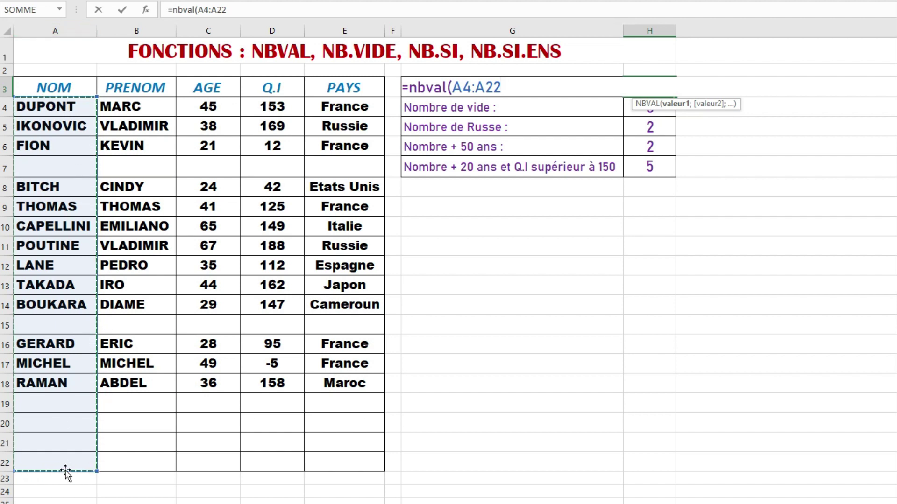
{"action": "type", "text": ")"}
{"action": "key", "text": "Return"}
{"action": "key", "text": "Return"}
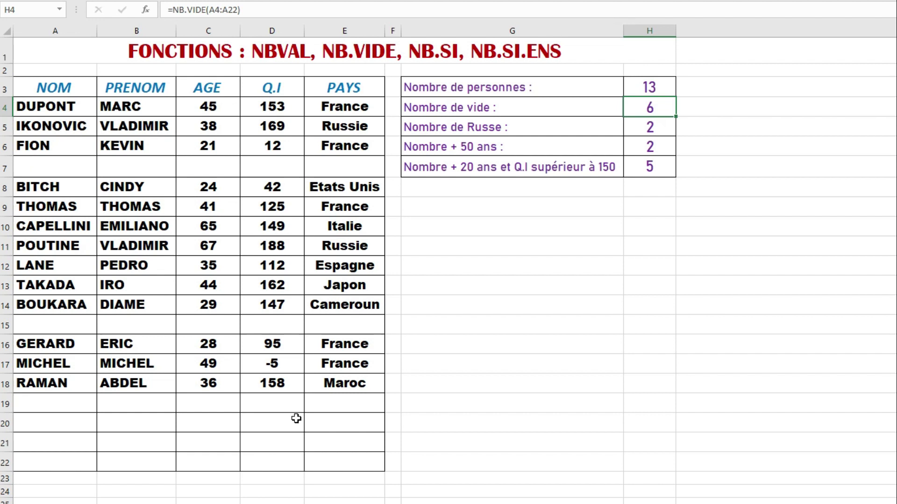
{"action": "left_click", "coordinate": [655, 82]}
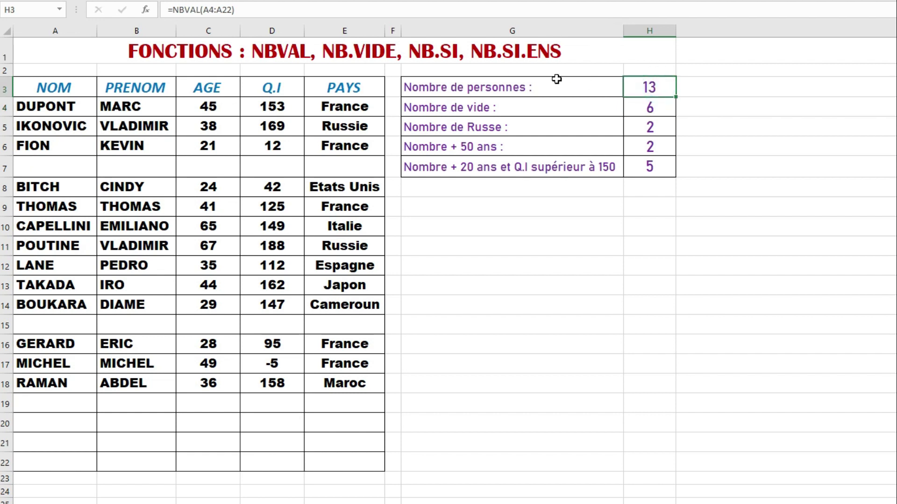
{"action": "left_click", "coordinate": [47, 106]}
{"action": "left_click", "coordinate": [63, 126]}
{"action": "left_click", "coordinate": [55, 147]}
{"action": "left_click", "coordinate": [61, 188]}
{"action": "left_click", "coordinate": [70, 205]}
{"action": "left_click", "coordinate": [67, 226]}
{"action": "left_click", "coordinate": [64, 245]}
{"action": "left_click", "coordinate": [62, 267]}
{"action": "left_click", "coordinate": [65, 286]}
{"action": "left_click", "coordinate": [71, 305]}
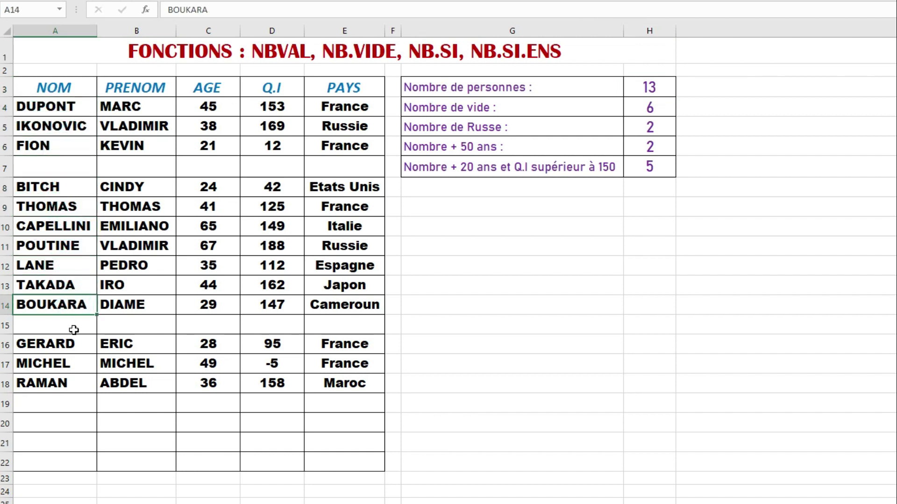
{"action": "left_click", "coordinate": [63, 352]}
{"action": "left_click", "coordinate": [65, 383]}
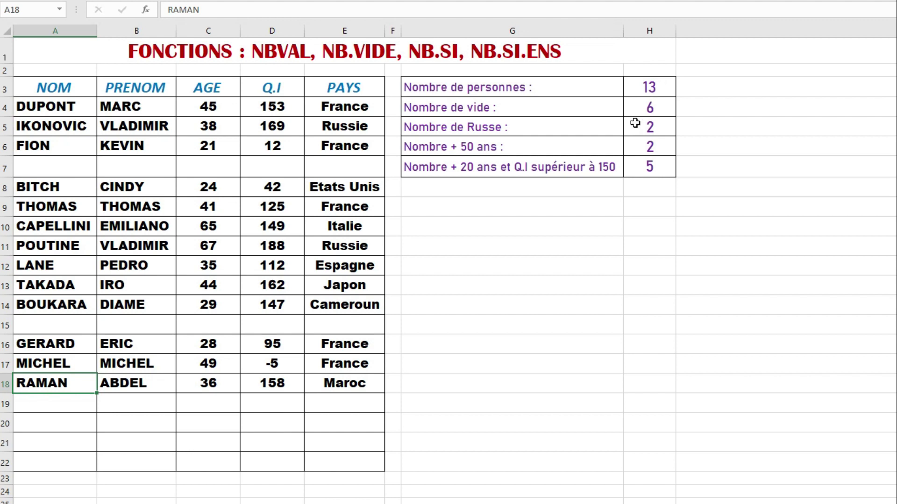
Step: Enter =NB.VIDE(A4:A22) in H4, counting 6 blank cells
{"action": "left_click", "coordinate": [646, 112]}
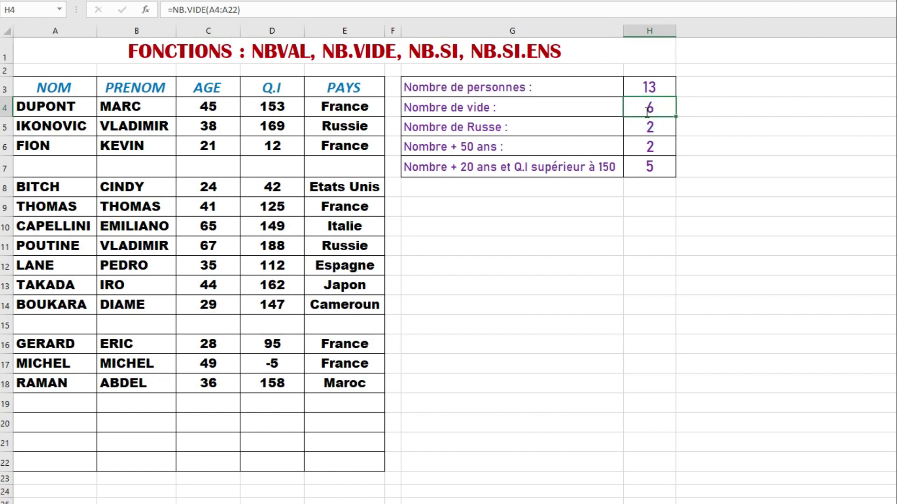
{"action": "type", "text": "=nb.vide("}
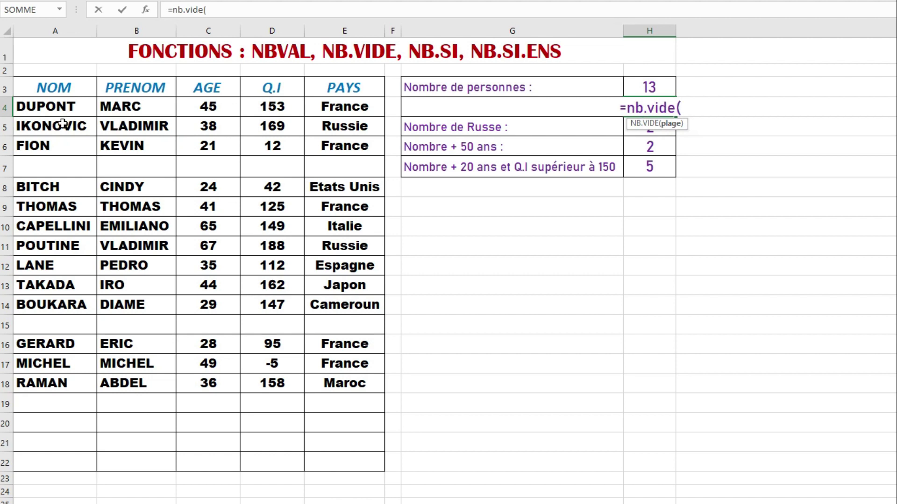
{"action": "left_click_drag", "start_coordinate": [51, 105], "coordinate": [55, 461]}
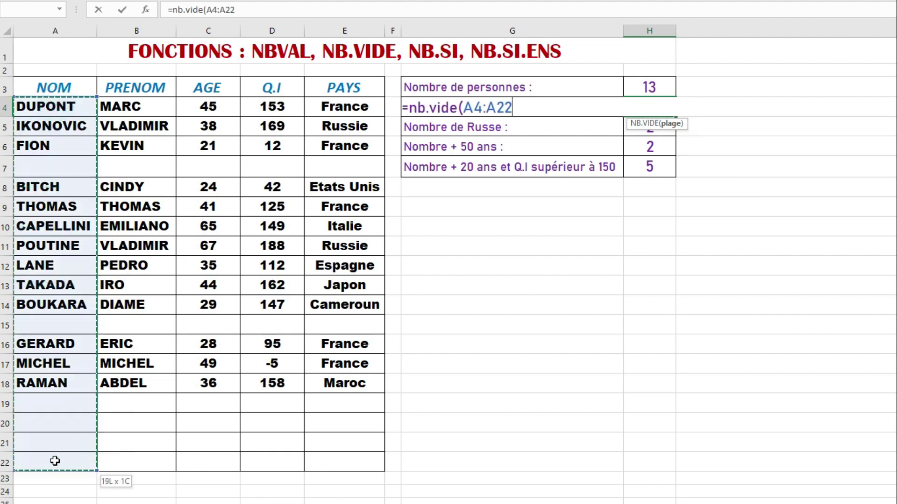
{"action": "type", "text": ")"}
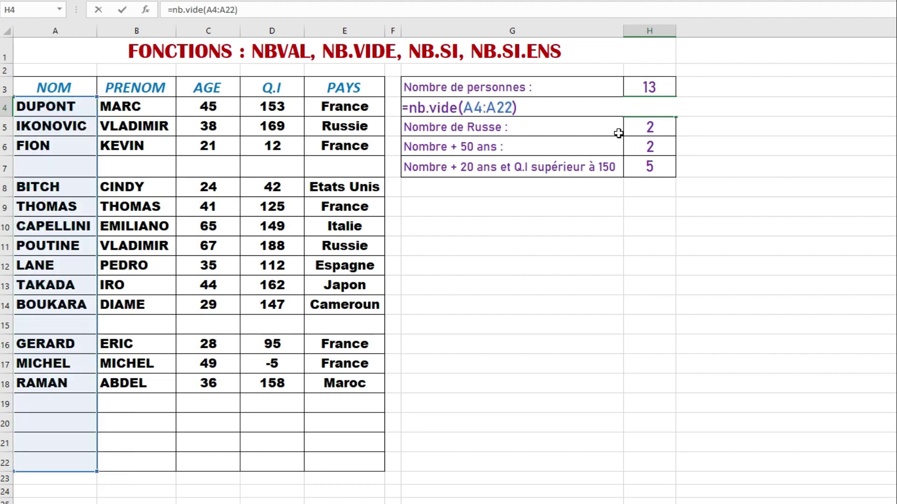
{"action": "key", "text": "Return"}
{"action": "left_click", "coordinate": [651, 108]}
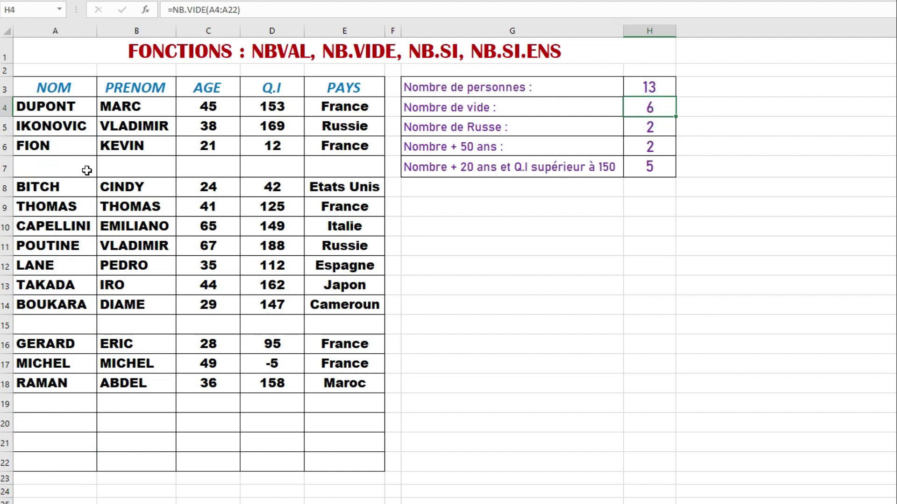
Step: Point out the empty NOM cells in rows 7, 15 and 19–22
{"action": "left_click", "coordinate": [87, 171]}
{"action": "left_click", "coordinate": [70, 406]}
{"action": "left_click", "coordinate": [75, 424]}
{"action": "left_click", "coordinate": [76, 442]}
{"action": "left_click", "coordinate": [83, 463]}
{"action": "left_click", "coordinate": [68, 166]}
{"action": "left_click", "coordinate": [71, 324]}
{"action": "left_click", "coordinate": [75, 402]}
{"action": "left_click", "coordinate": [73, 425]}
{"action": "left_click", "coordinate": [77, 444]}
{"action": "left_click", "coordinate": [80, 462]}
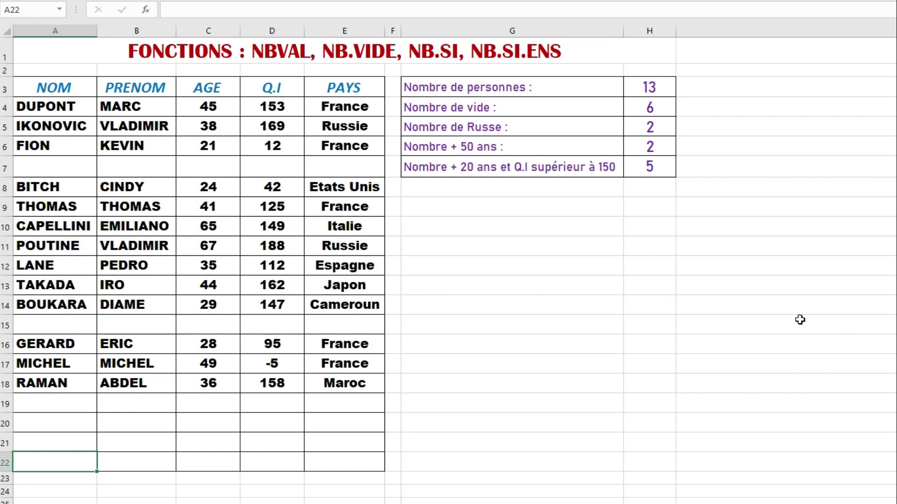
{"action": "left_click", "coordinate": [466, 129]}
Step: Enter =NB.SI(E4:E22;"Russie") in H5, counting 2 Russians
{"action": "left_click", "coordinate": [638, 125]}
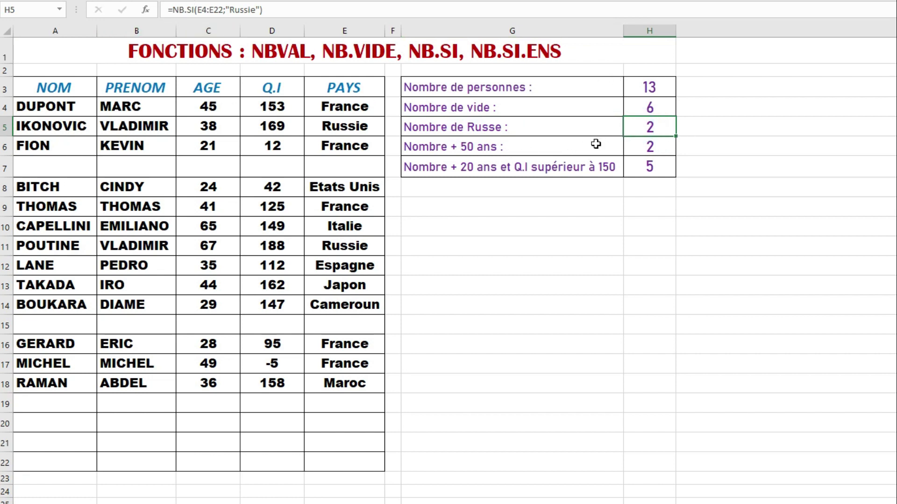
{"action": "type", "text": "=nb.si("}
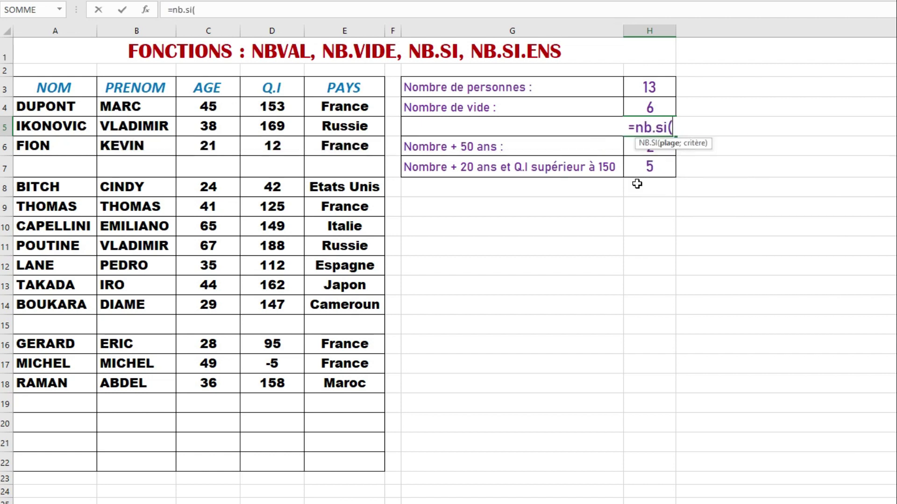
{"action": "left_click_drag", "start_coordinate": [369, 109], "coordinate": [360, 458]}
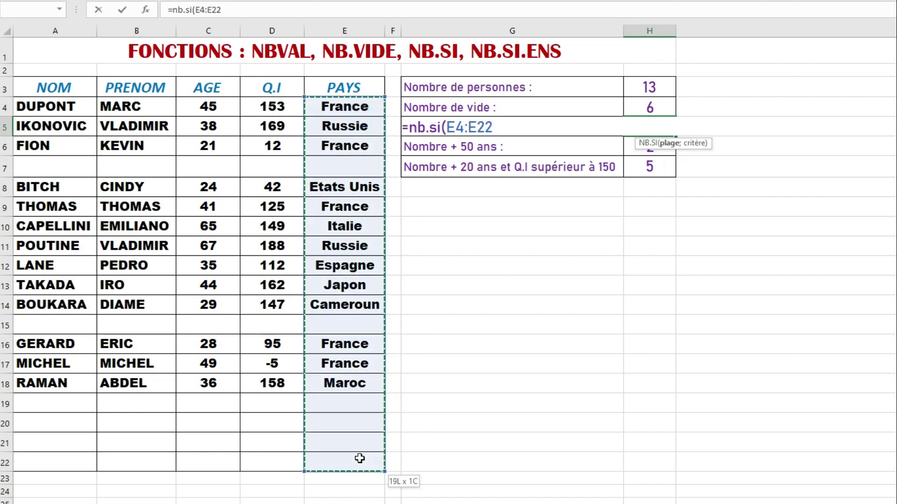
{"action": "type", "text": ";\"Russie\")"}
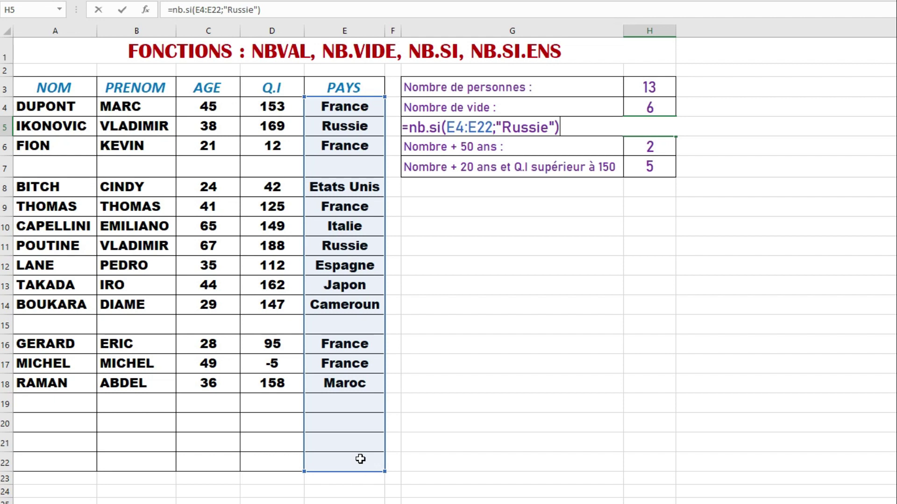
{"action": "key", "text": "Return"}
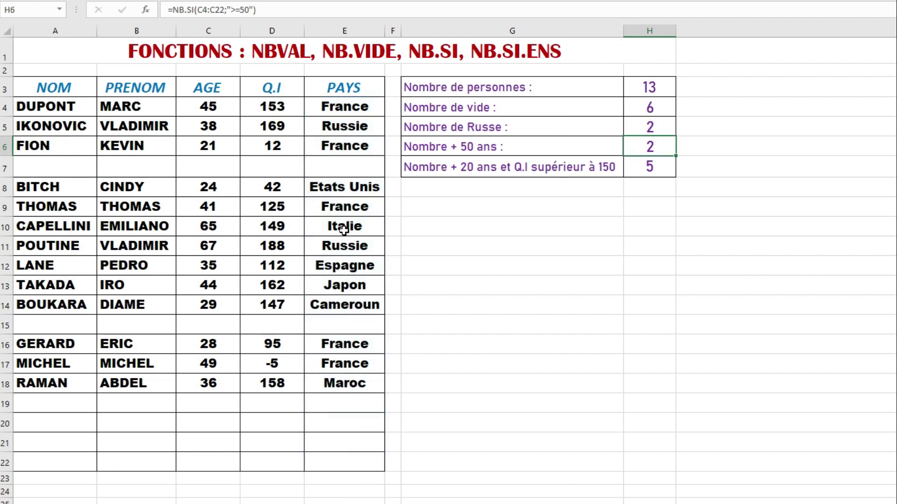
{"action": "left_click", "coordinate": [356, 241]}
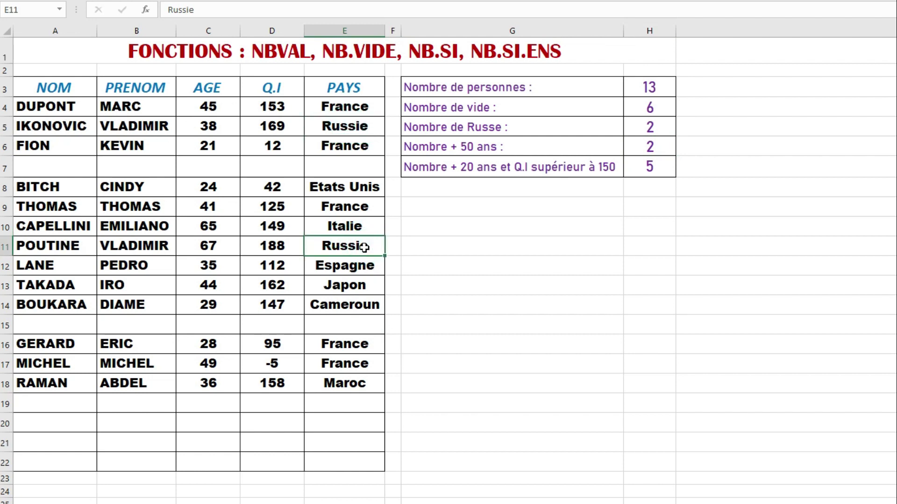
{"action": "left_click", "coordinate": [364, 129]}
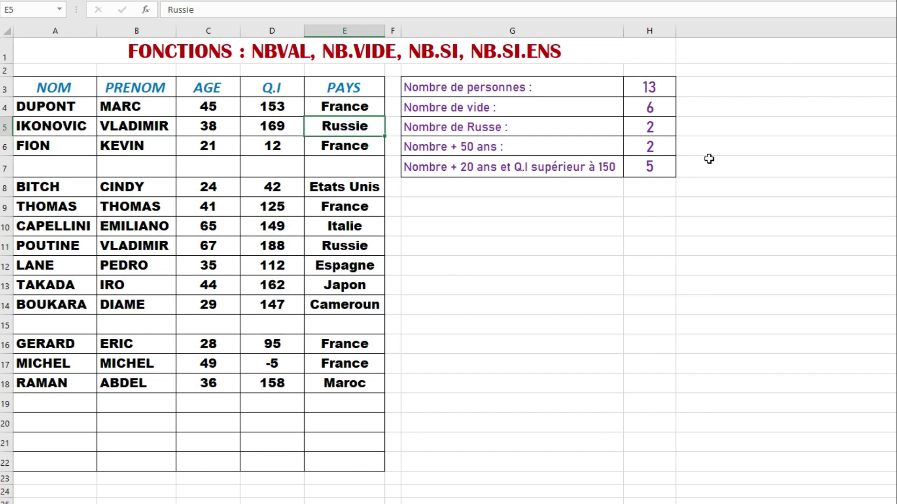
{"action": "left_click", "coordinate": [518, 148]}
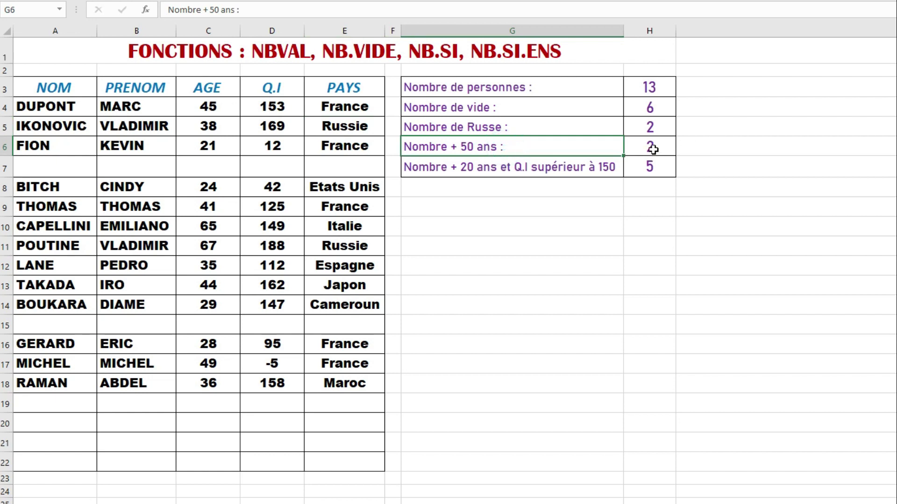
{"action": "left_click", "coordinate": [652, 148]}
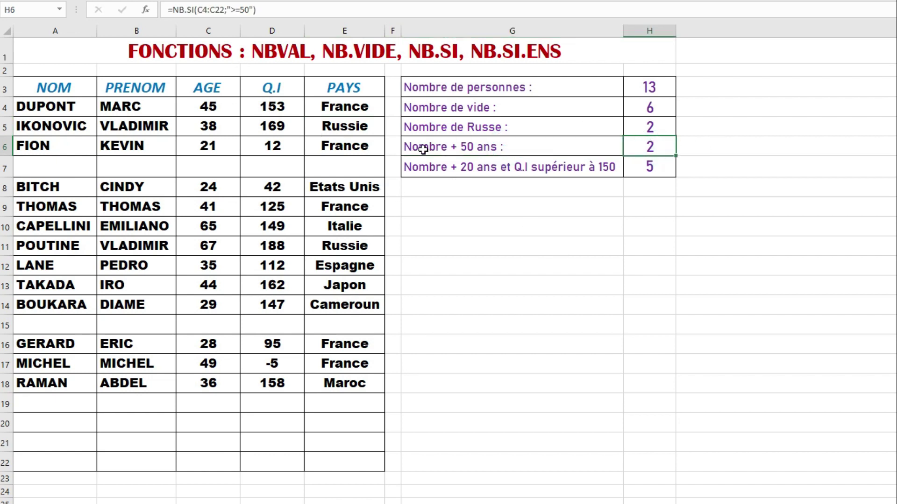
{"action": "double_click", "coordinate": [649, 146]}
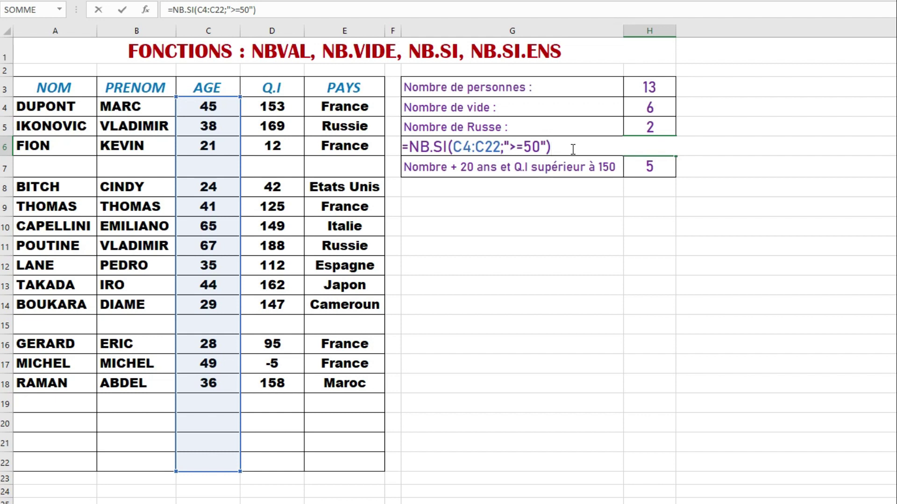
{"action": "key", "text": "Return"}
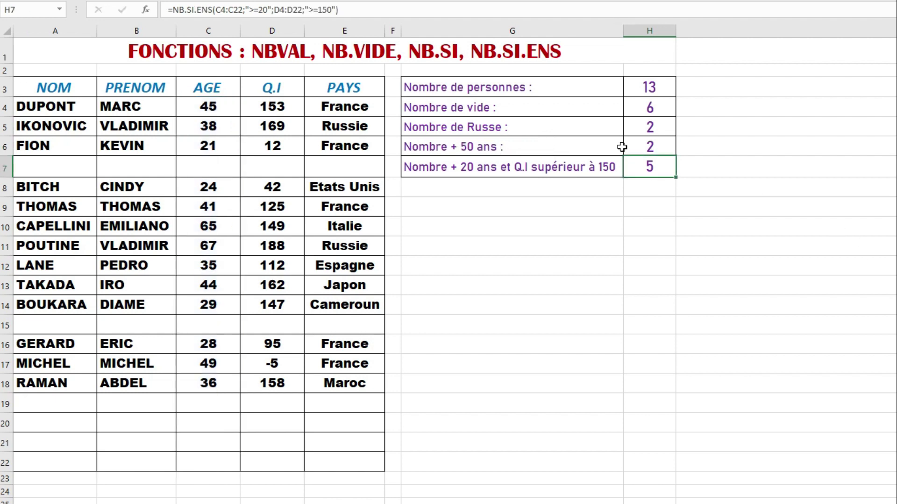
Step: Enter =NB.SI(C4:C22;">=50") in H6, counting 2 people aged 50 or more
{"action": "left_click", "coordinate": [635, 146]}
{"action": "type", "text": "=n"}
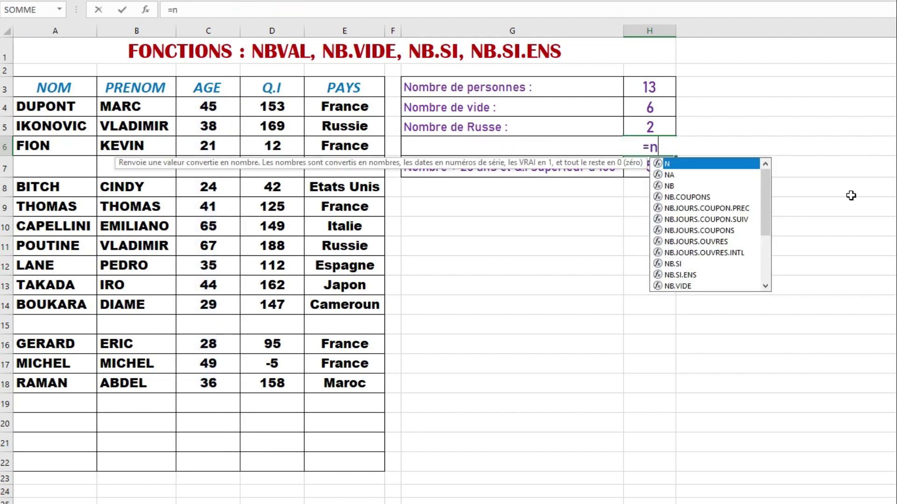
{"action": "type", "text": "b.si("}
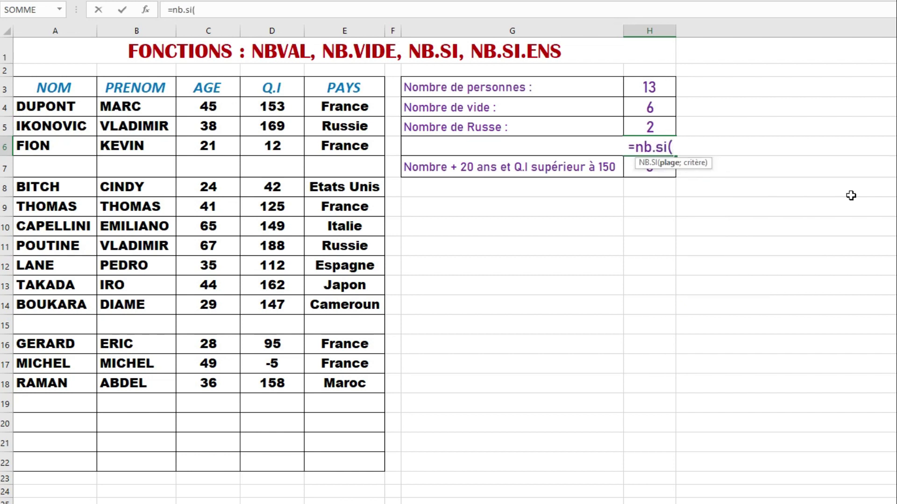
{"action": "left_click_drag", "start_coordinate": [207, 110], "coordinate": [205, 465]}
{"action": "type", "text": ";\">"}
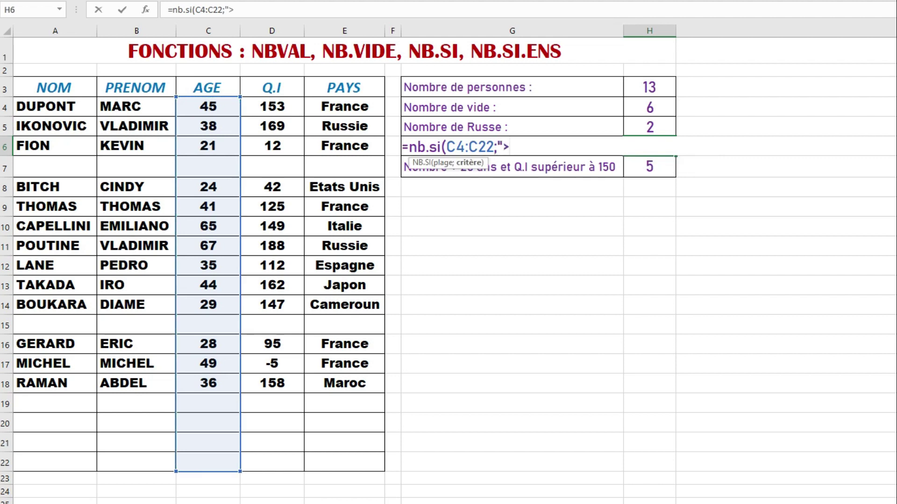
{"action": "type", "text": "=50\""}
{"action": "type", "text": ")"}
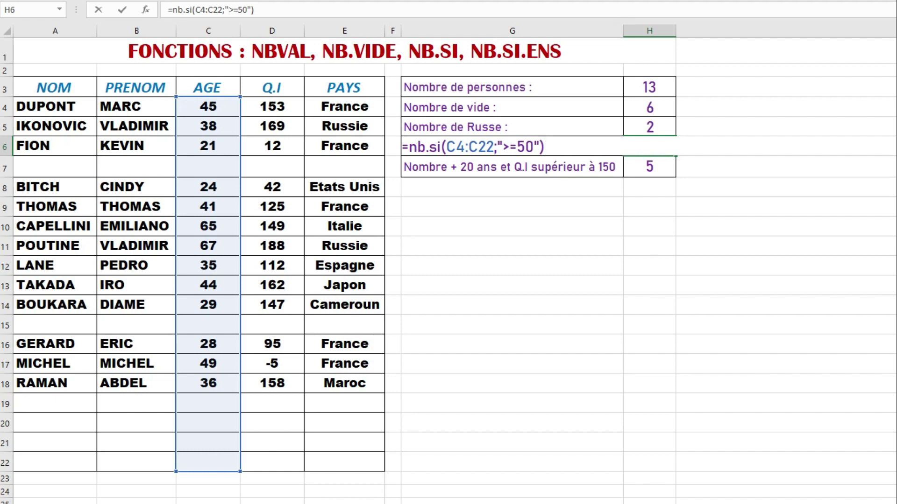
{"action": "key", "text": "Return"}
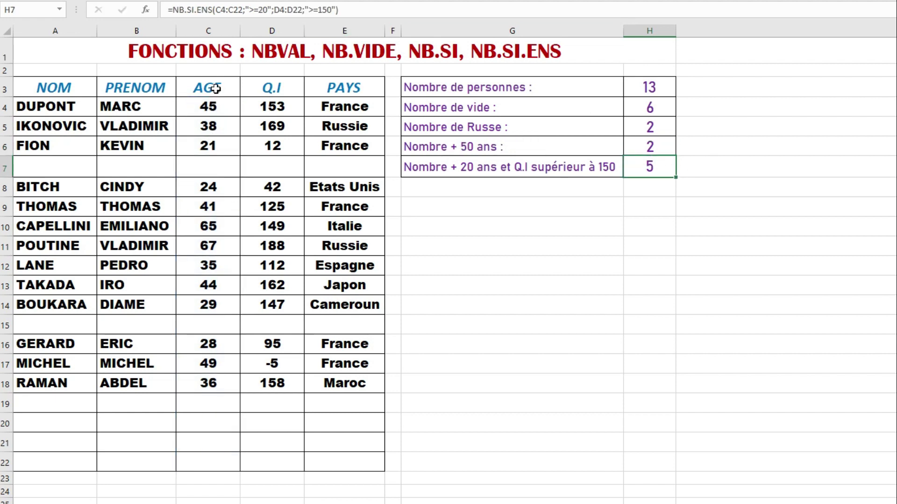
{"action": "left_click_drag", "start_coordinate": [198, 227], "coordinate": [37, 226]}
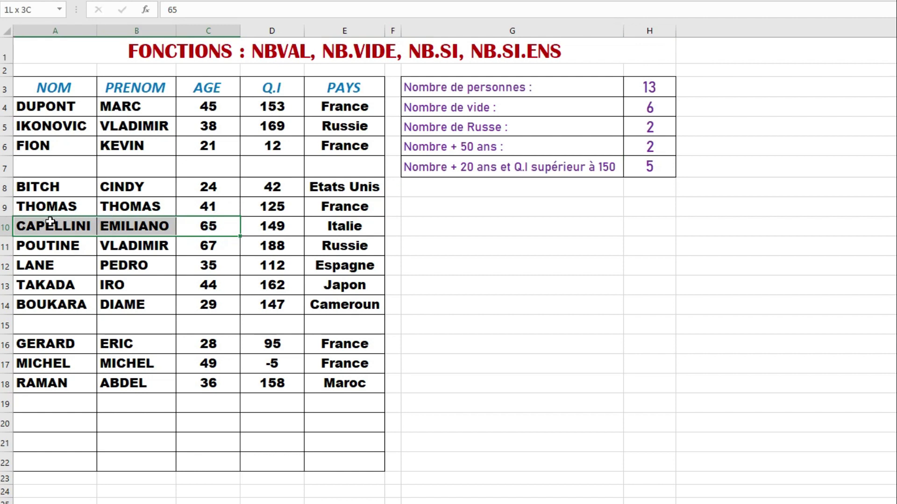
{"action": "left_click_drag", "start_coordinate": [219, 247], "coordinate": [70, 246]}
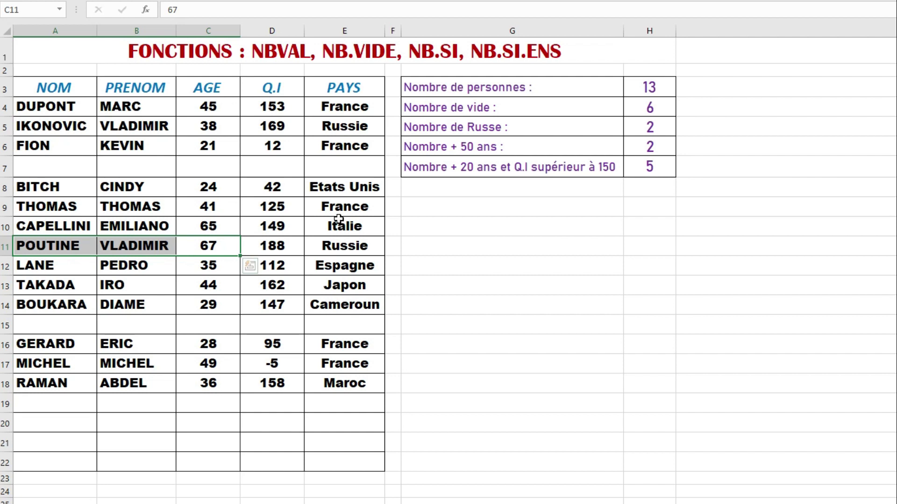
{"action": "left_click", "coordinate": [498, 163]}
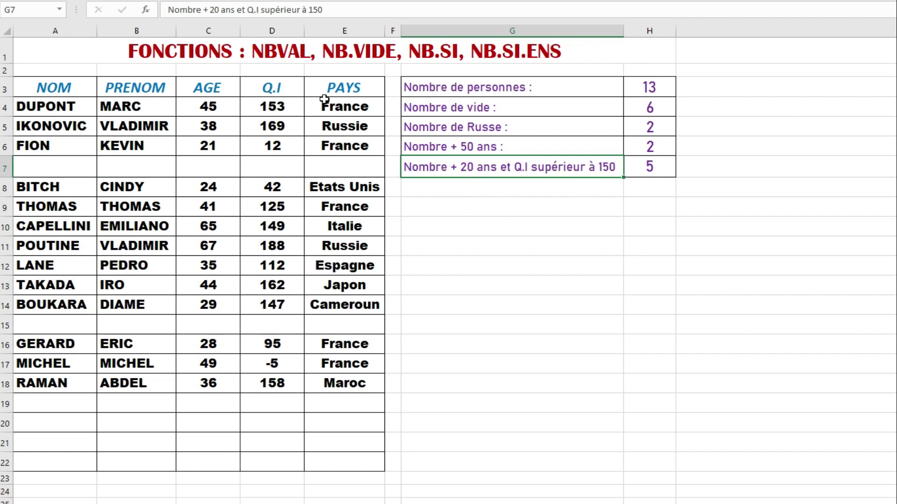
Step: Review H7's combined age and Q.I formula, then consult the function descriptions sheet
{"action": "left_click", "coordinate": [652, 166]}
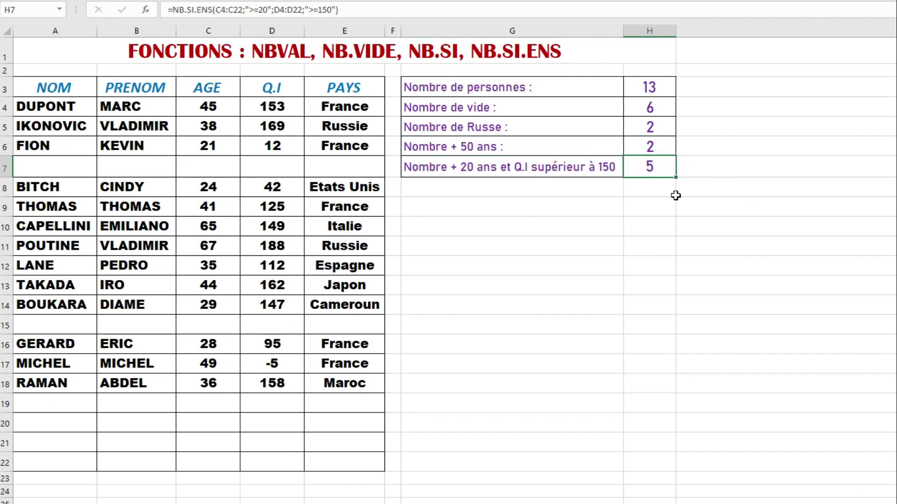
{"action": "double_click", "coordinate": [656, 168]}
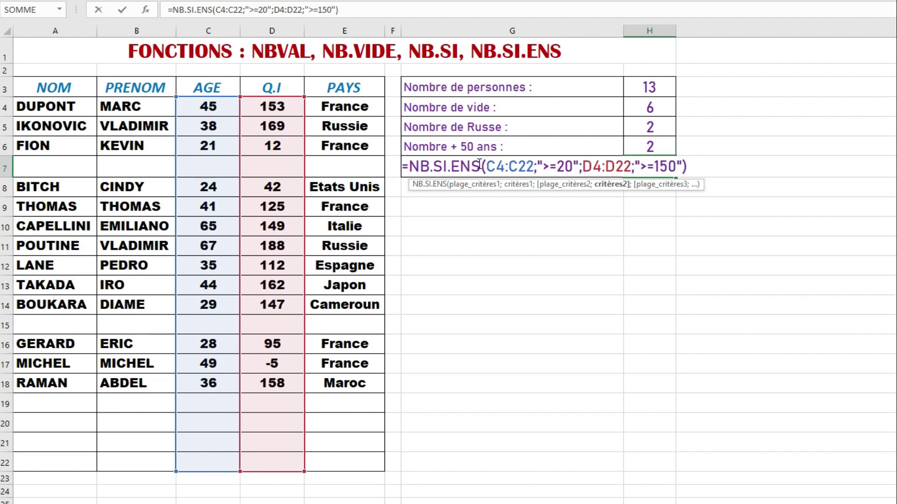
{"action": "key", "text": "Return"}
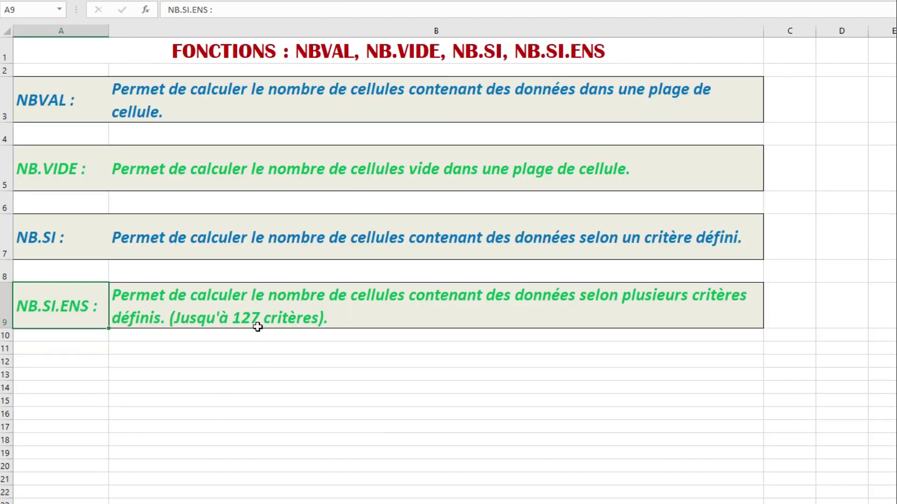
{"action": "left_click", "coordinate": [257, 322]}
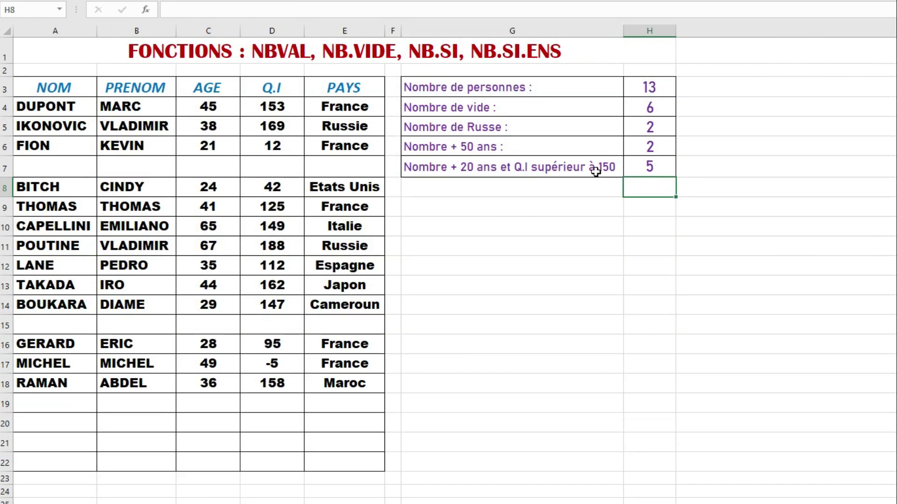
Step: Back on the people list, reopen H7's NB.SI.ENS draft and clear the cell
{"action": "left_click", "coordinate": [594, 172]}
{"action": "left_click", "coordinate": [656, 176]}
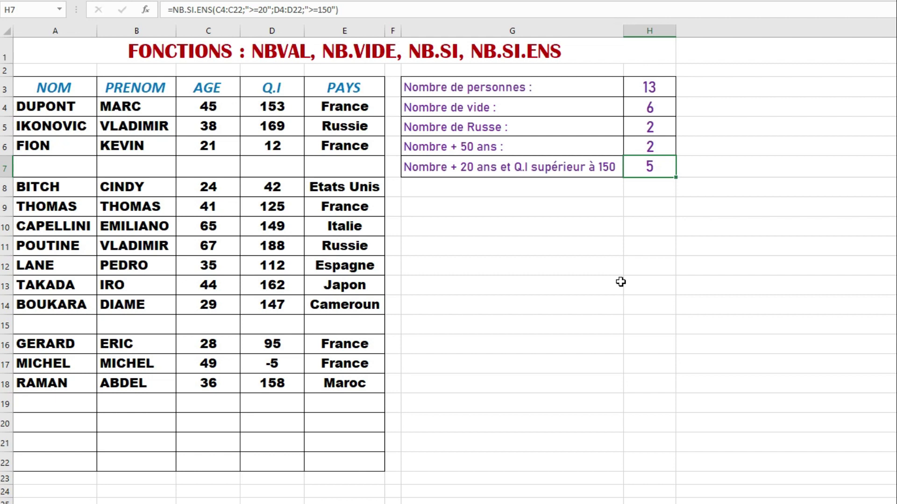
{"action": "double_click", "coordinate": [654, 163]}
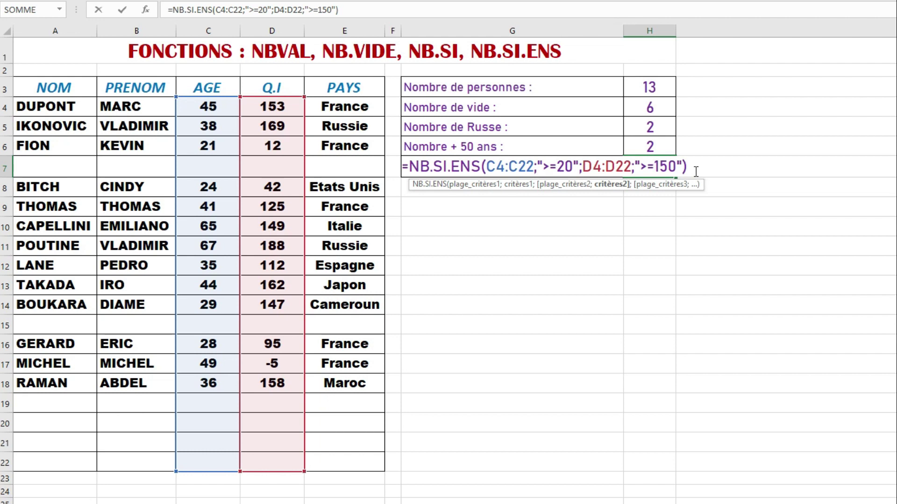
{"action": "key", "text": "Return"}
{"action": "key", "text": "Up"}
{"action": "key", "text": "Delete"}
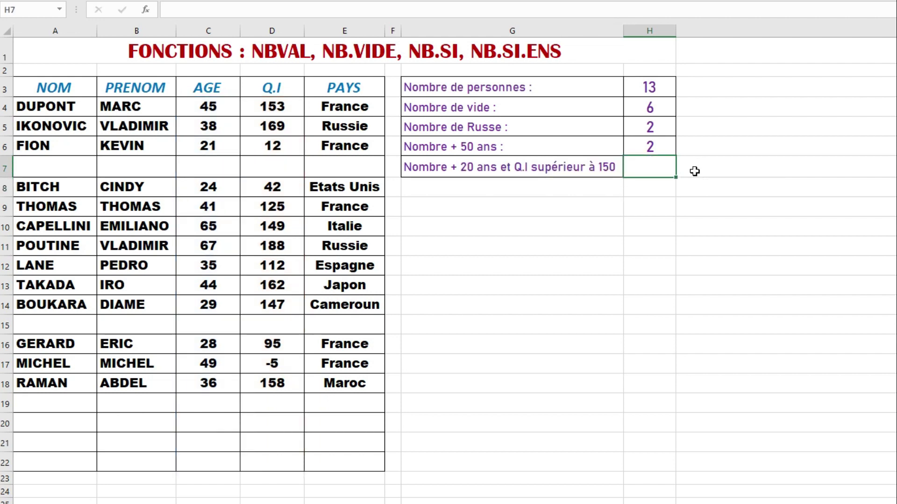
Step: Enter =NB.SI.ENS(C4:C22;">=20";D4:D22;">=150") in H7, returning 5
{"action": "type", "text": "="}
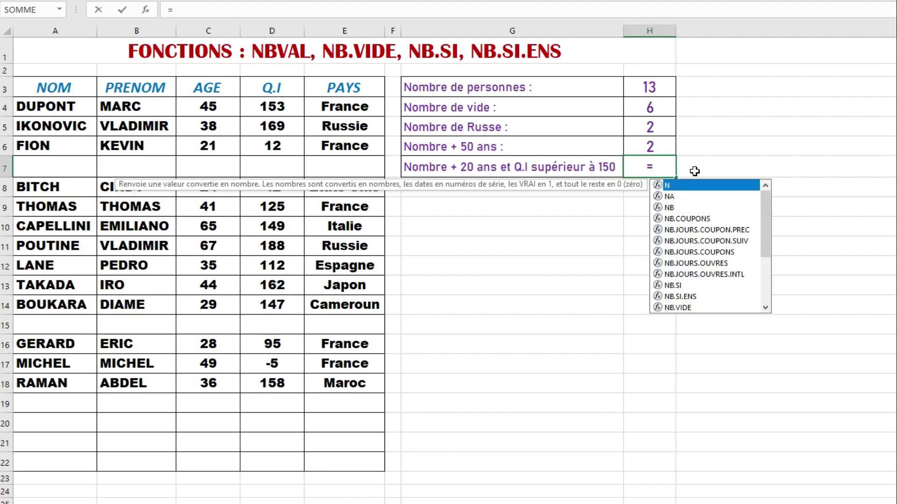
{"action": "type", "text": "nb.si.ens("}
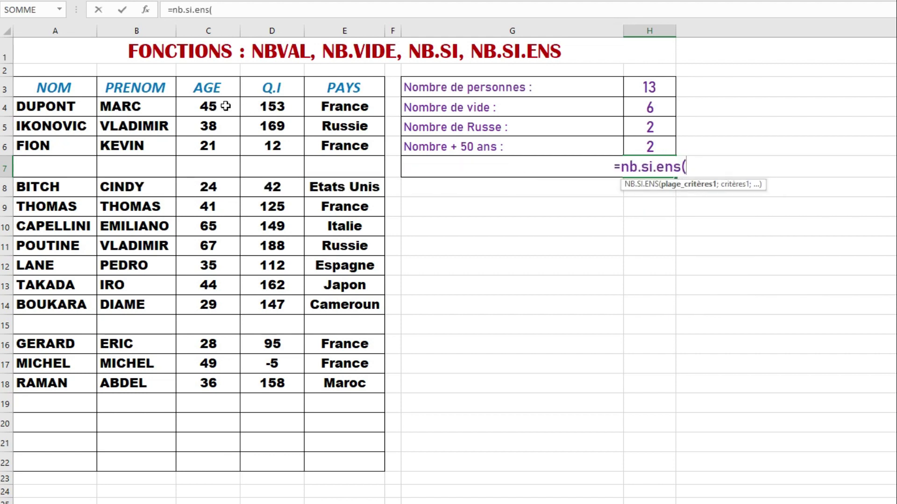
{"action": "left_click_drag", "start_coordinate": [223, 106], "coordinate": [206, 466]}
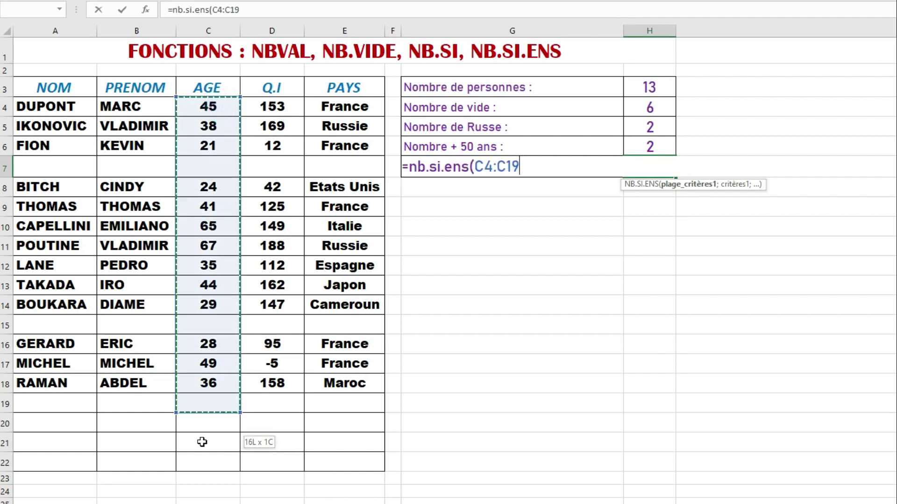
{"action": "type", "text": ";\""}
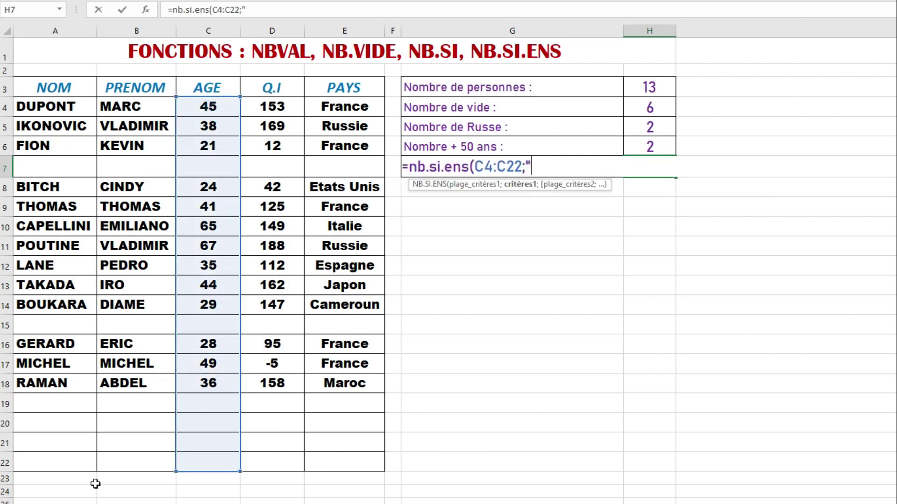
{"action": "type", "text": ">=20\";"}
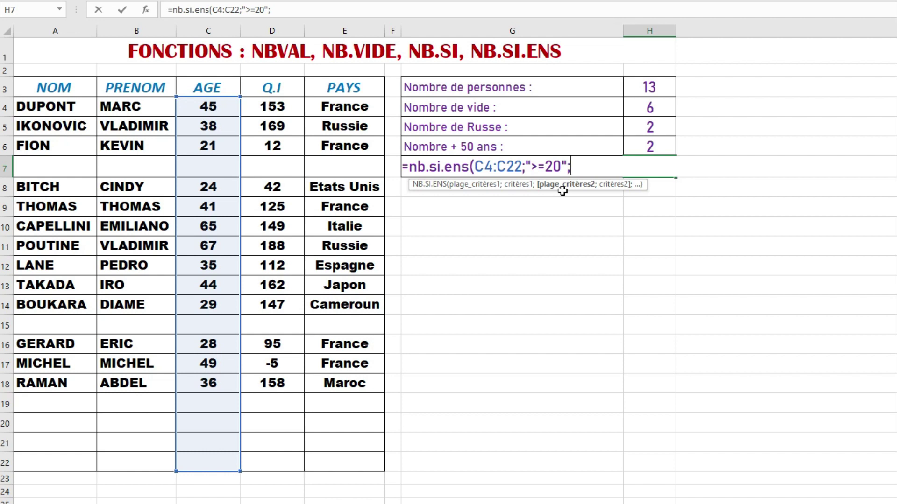
{"action": "left_click", "coordinate": [294, 106]}
{"action": "left_click_drag", "start_coordinate": [294, 106], "coordinate": [259, 464]}
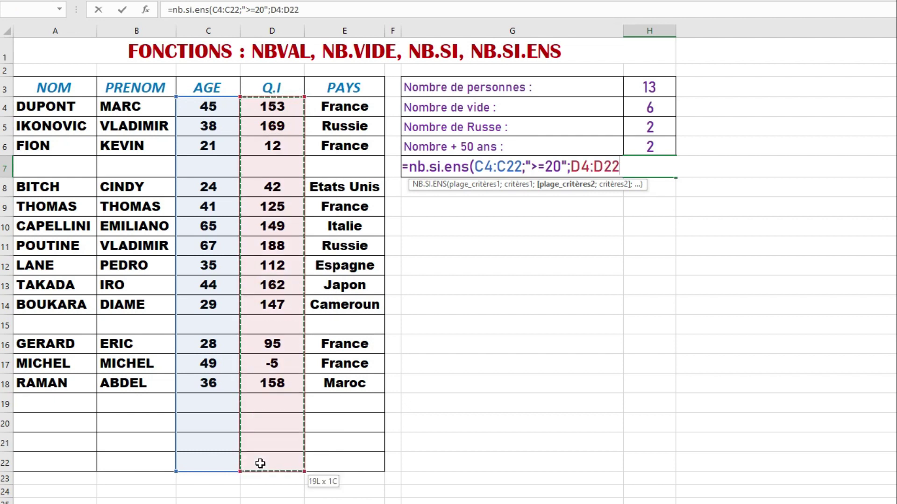
{"action": "left_click", "coordinate": [322, 10]}
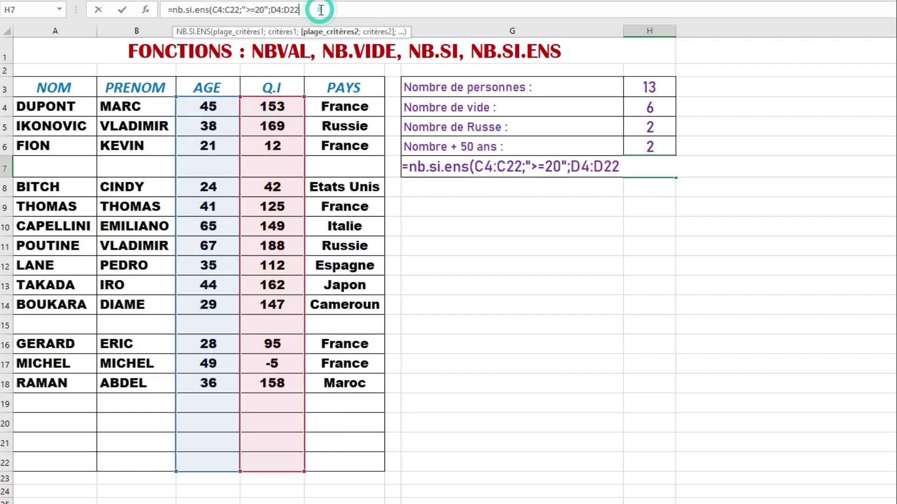
{"action": "type", "text": ";\">"}
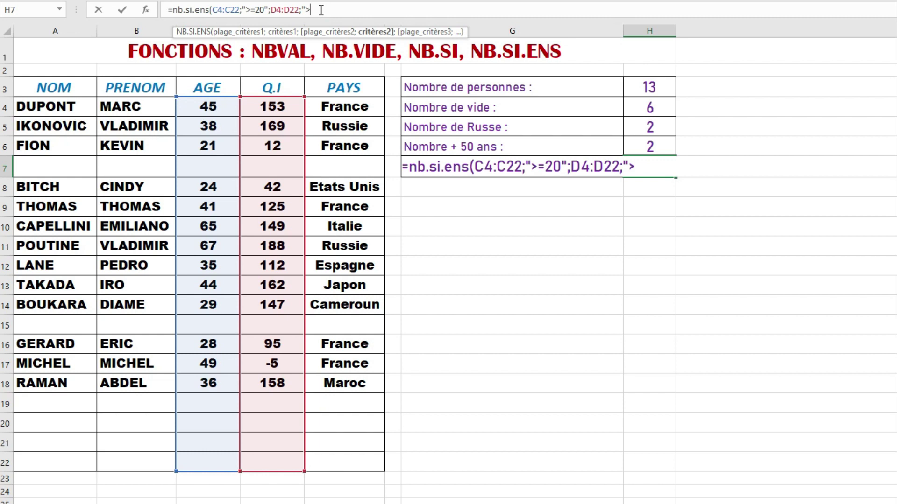
{"action": "type", "text": "=150"}
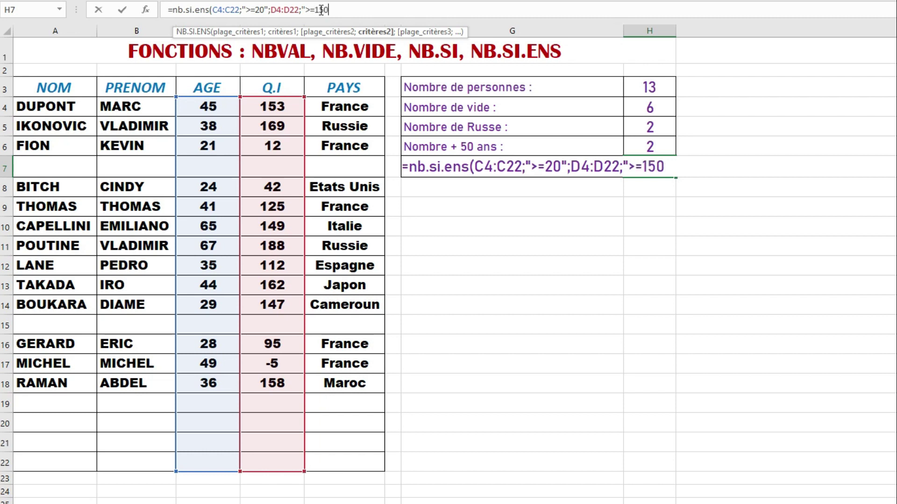
{"action": "type", "text": "\")"}
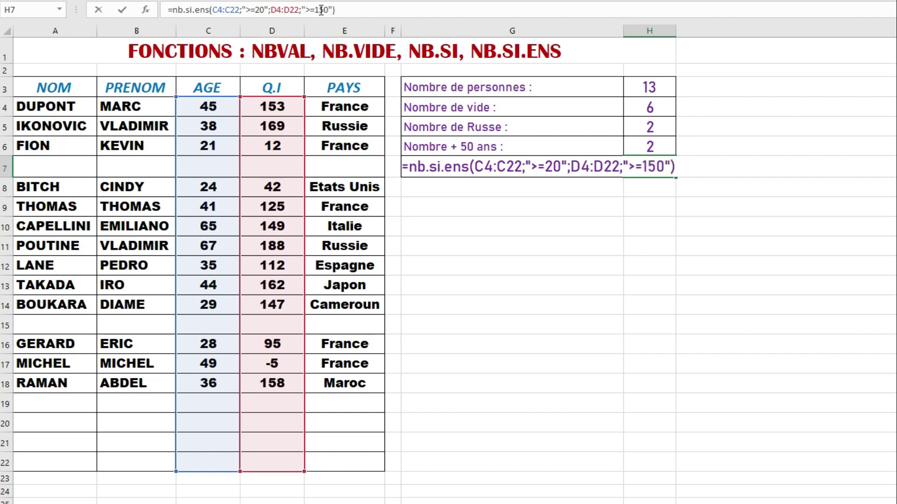
{"action": "key", "text": "Return"}
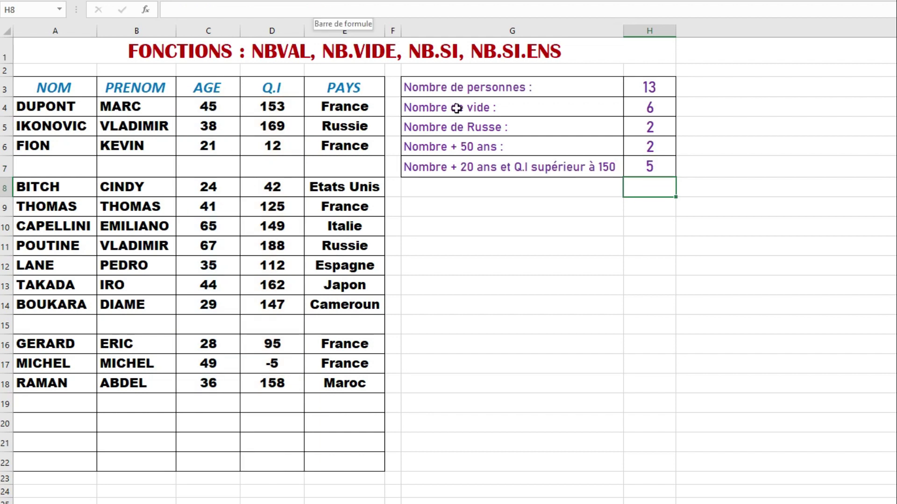
Step: Check the five matching people in rows 4, 5, 11, 13 and 18
{"action": "left_click", "coordinate": [650, 161]}
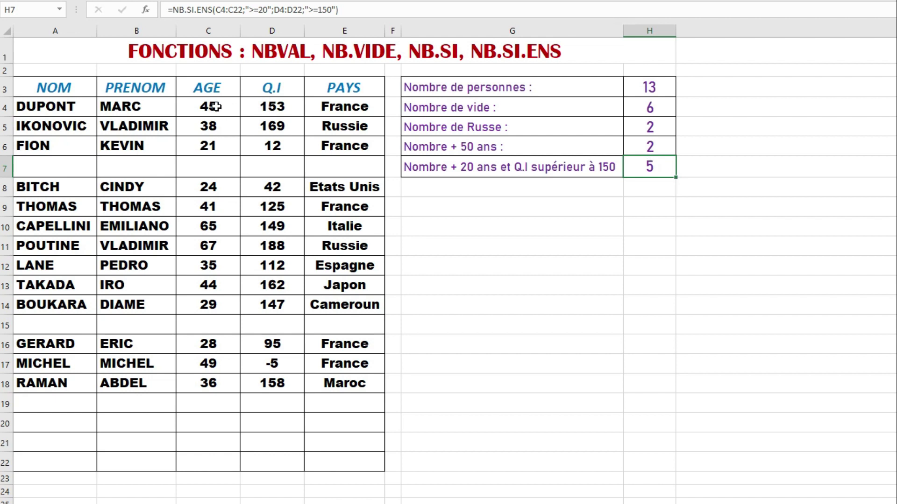
{"action": "left_click_drag", "start_coordinate": [215, 107], "coordinate": [262, 106]}
{"action": "left_click_drag", "start_coordinate": [212, 127], "coordinate": [280, 127]}
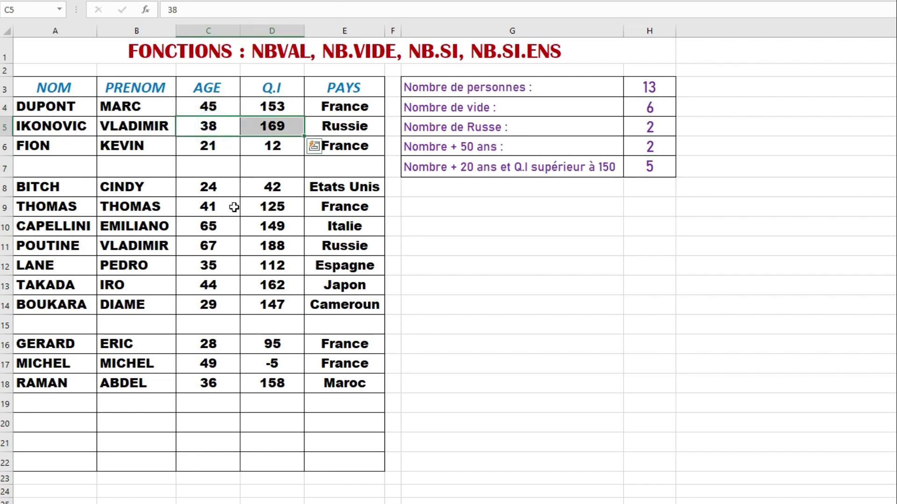
{"action": "left_click_drag", "start_coordinate": [212, 245], "coordinate": [254, 246]}
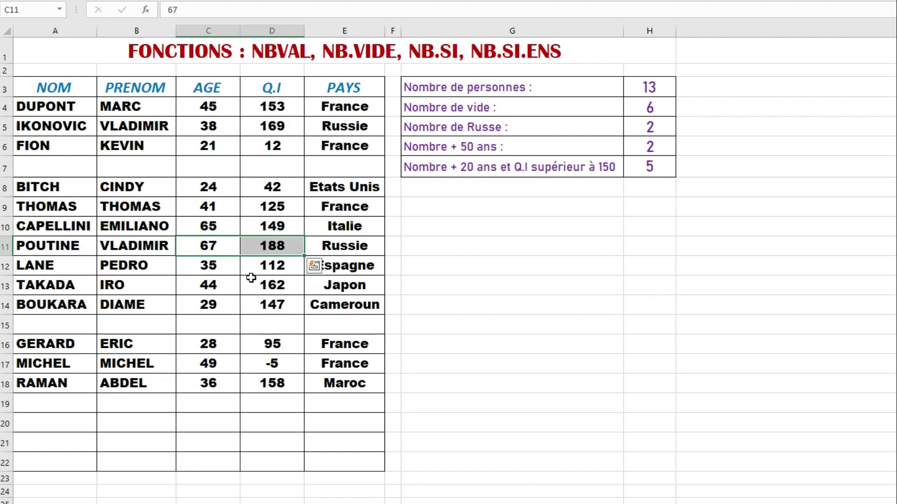
{"action": "left_click_drag", "start_coordinate": [232, 284], "coordinate": [266, 284]}
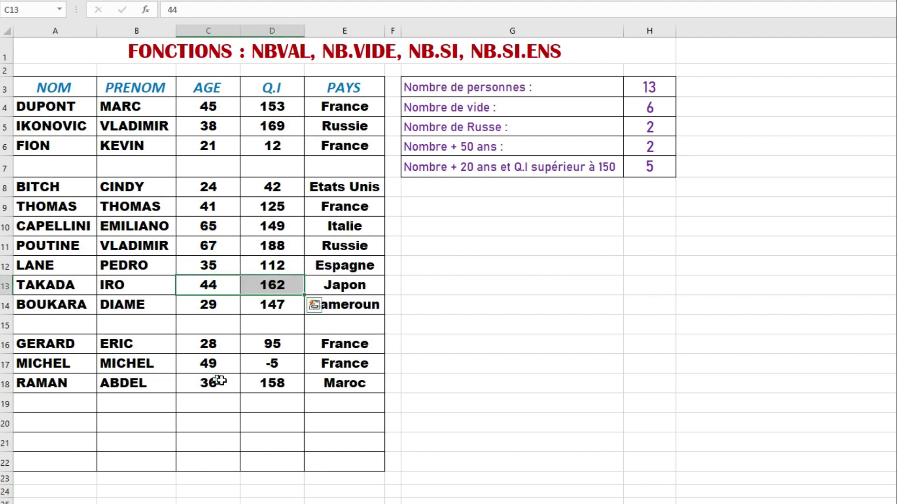
{"action": "left_click_drag", "start_coordinate": [220, 381], "coordinate": [264, 382]}
{"action": "left_click", "coordinate": [600, 271]}
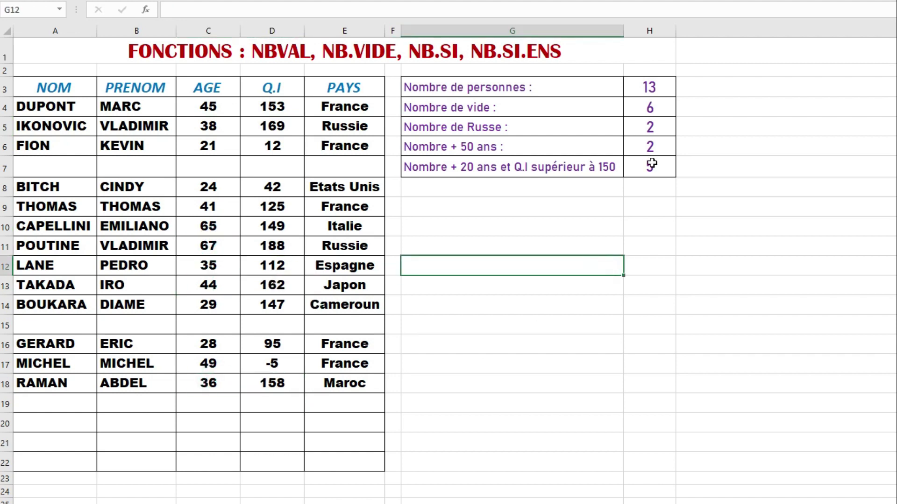
Step: Extend H7's formula with the criterion E4:E22;"Maroc", now returning 1
{"action": "left_click", "coordinate": [651, 163]}
{"action": "left_click", "coordinate": [338, 9]}
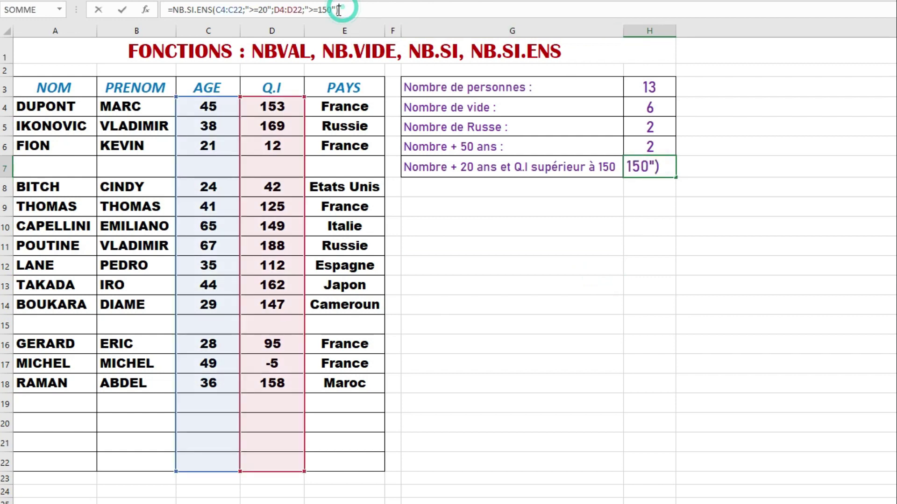
{"action": "key", "text": "BackSpace"}
{"action": "type", "text": ";"}
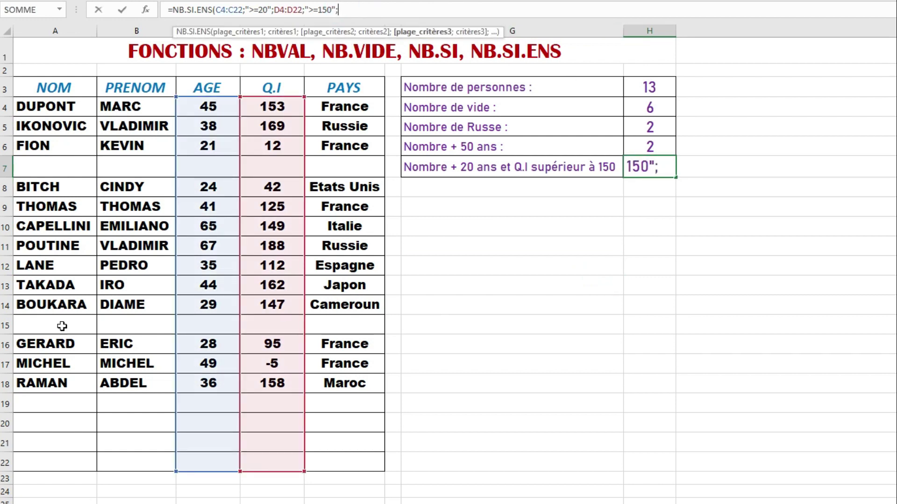
{"action": "left_click_drag", "start_coordinate": [352, 110], "coordinate": [357, 467]}
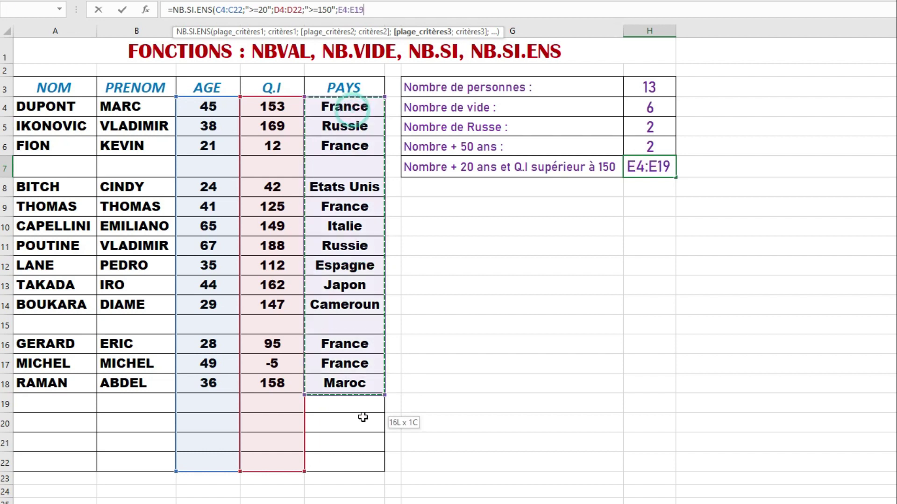
{"action": "type", "text": ";\"Maroc\")"}
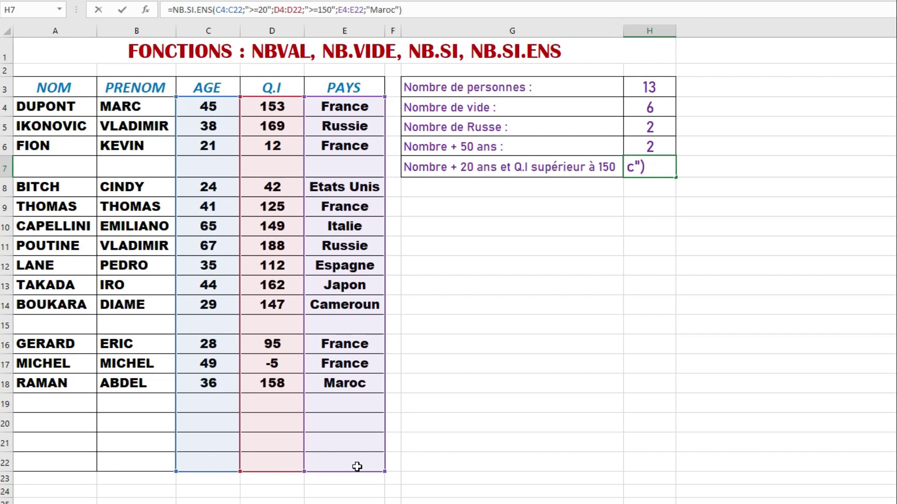
{"action": "key", "text": "Return"}
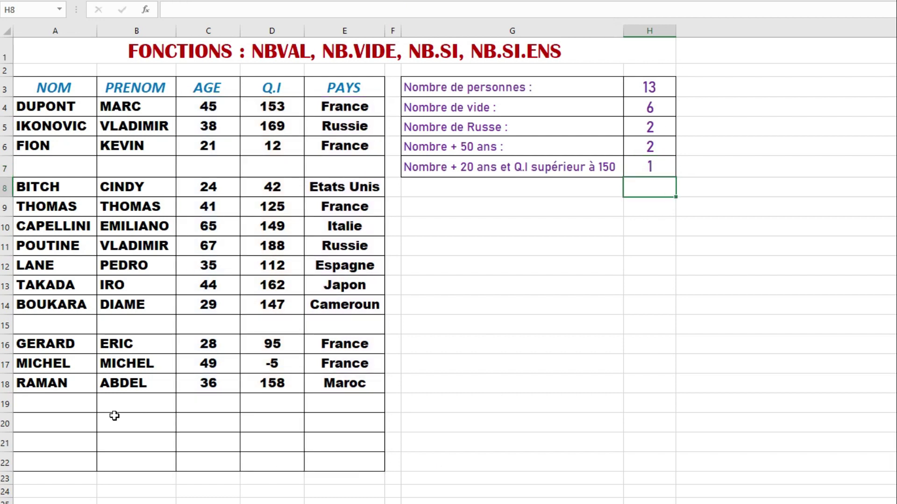
Step: Mark row 18 as the only match, then review the H5 and H3 formulas
{"action": "left_click_drag", "start_coordinate": [351, 384], "coordinate": [33, 383]}
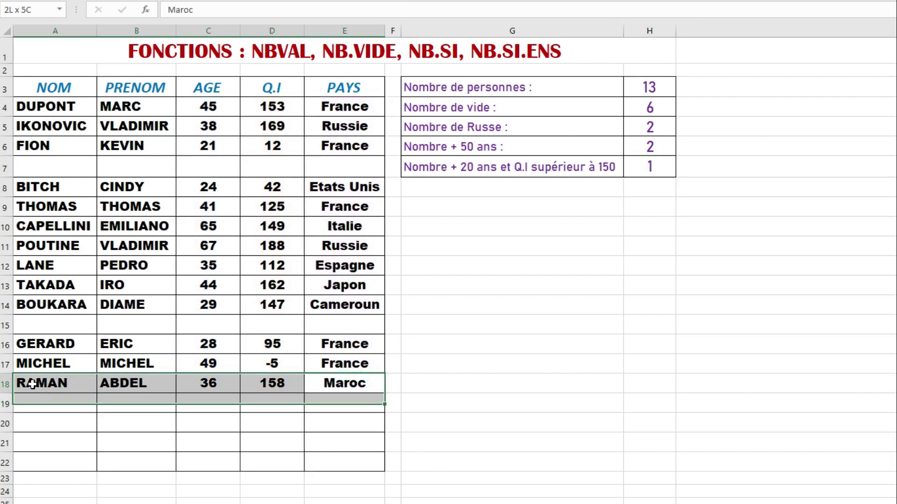
{"action": "left_click", "coordinate": [485, 376]}
{"action": "left_click", "coordinate": [579, 280]}
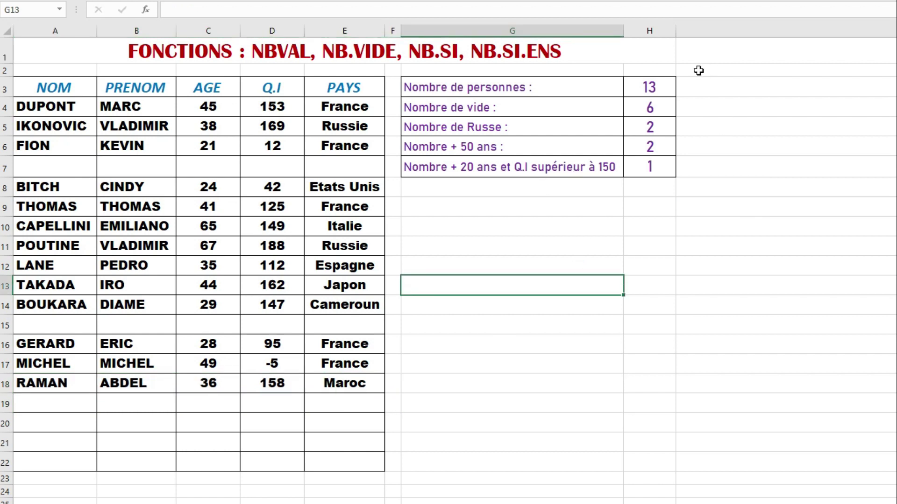
{"action": "left_click", "coordinate": [656, 126]}
{"action": "left_click", "coordinate": [661, 85]}
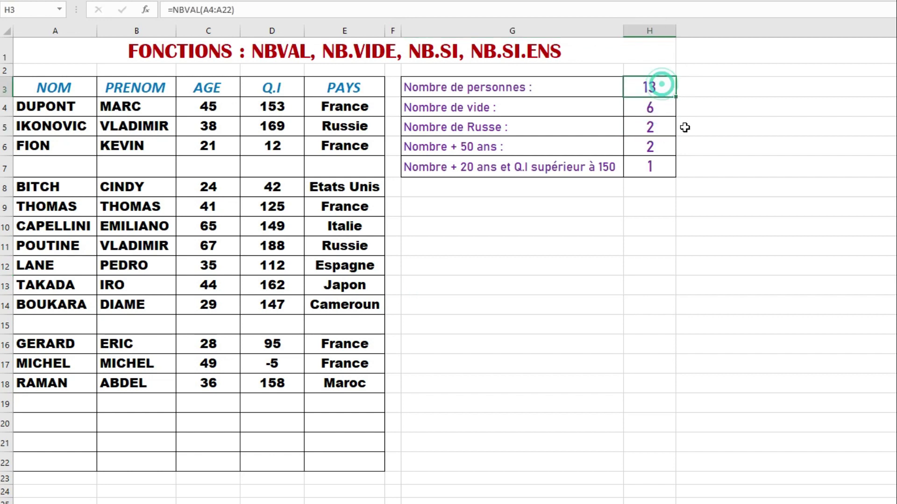
Step: Format H9 as Pourcentage and enter =H5/H3, showing 15,38%
{"action": "left_click", "coordinate": [657, 210]}
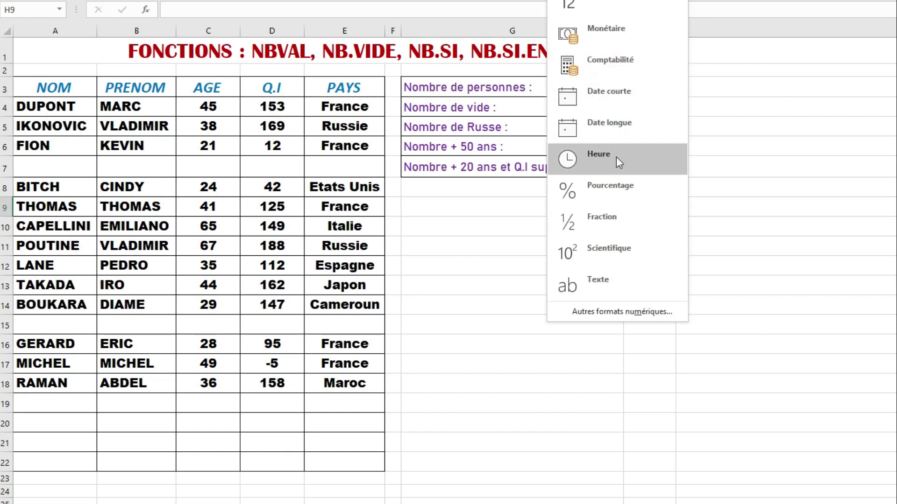
{"action": "left_click", "coordinate": [622, 188]}
{"action": "type", "text": "="}
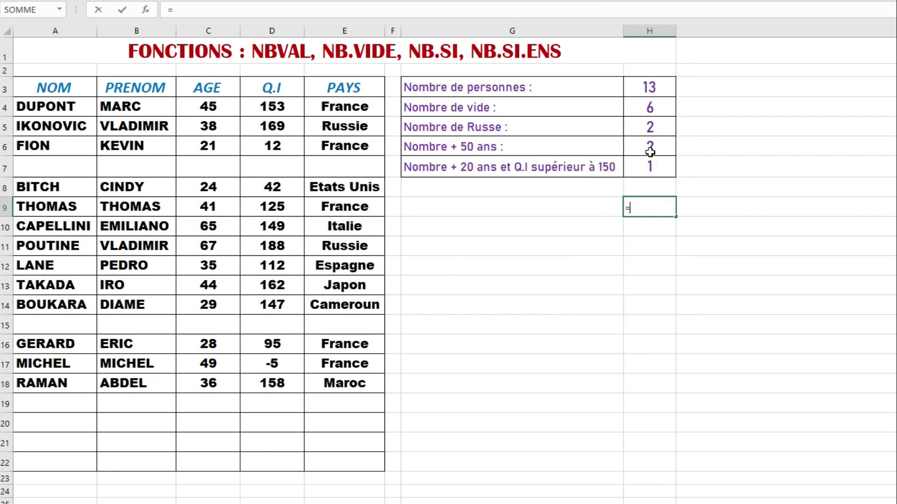
{"action": "left_click", "coordinate": [660, 126]}
{"action": "type", "text": "/"}
{"action": "left_click", "coordinate": [655, 86]}
{"action": "key", "text": "Return"}
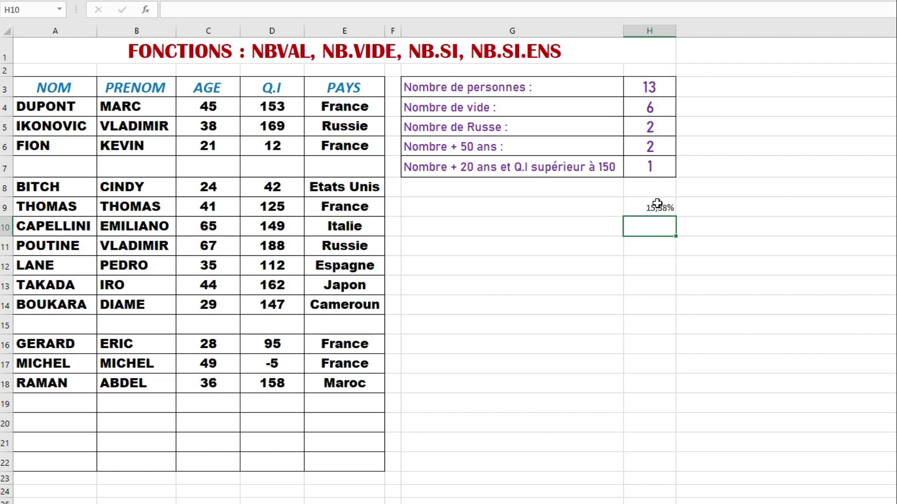
{"action": "left_click", "coordinate": [661, 206]}
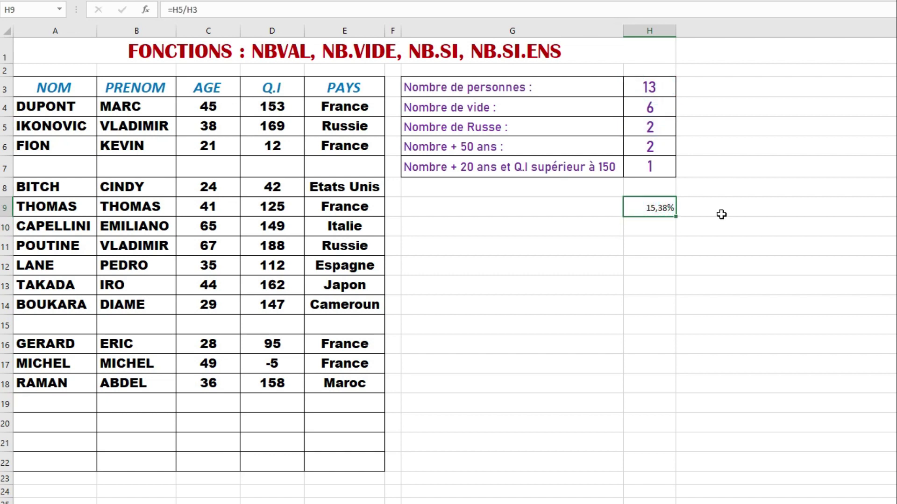